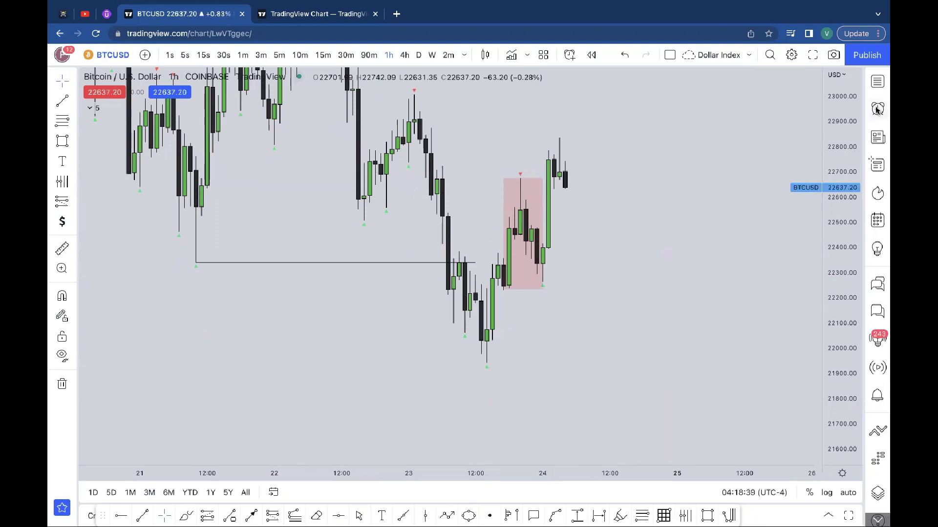
- Switch the BTCUSD 1-hour Coinbase chart to full-screen view
key("shift+f")
- Zoom in on the recent candles and pan them left and down, leaving space on the right
scroll(673, 320, "up", 3)
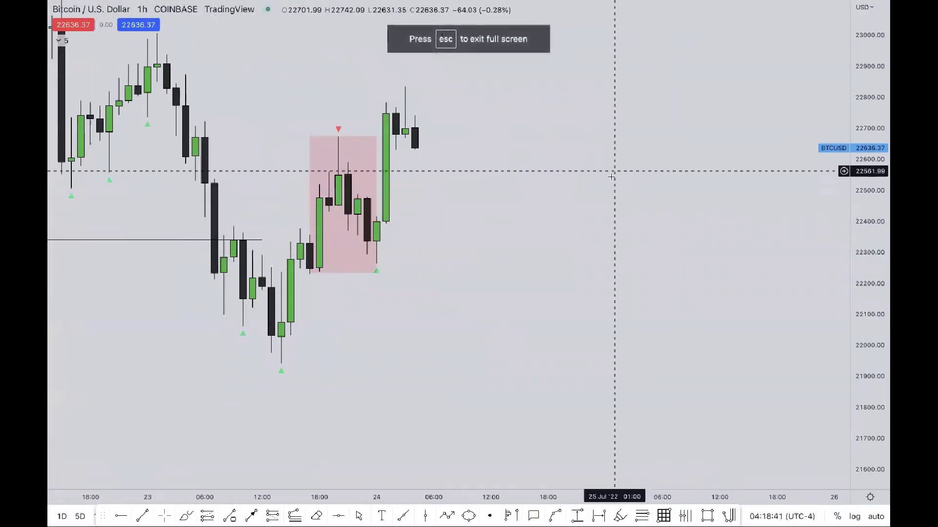
left_click_drag(611, 167, 615, 276)
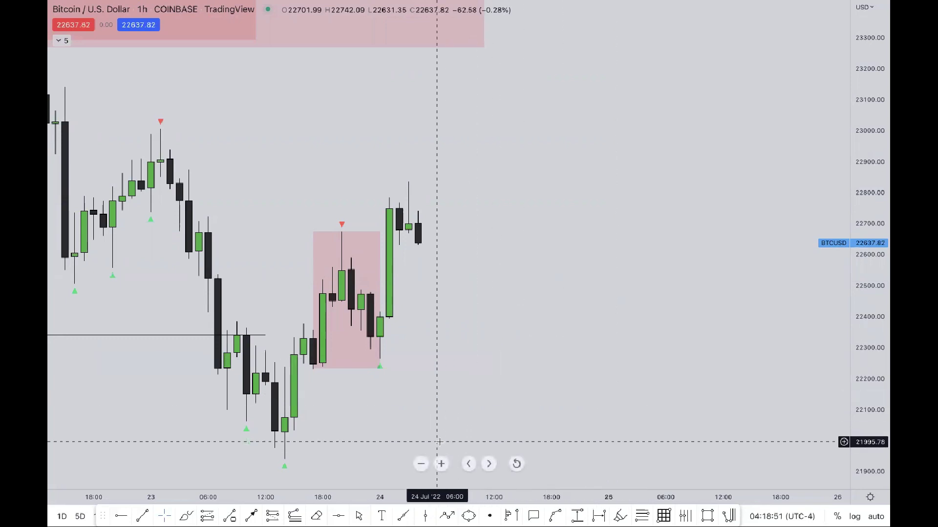
left_click(450, 514)
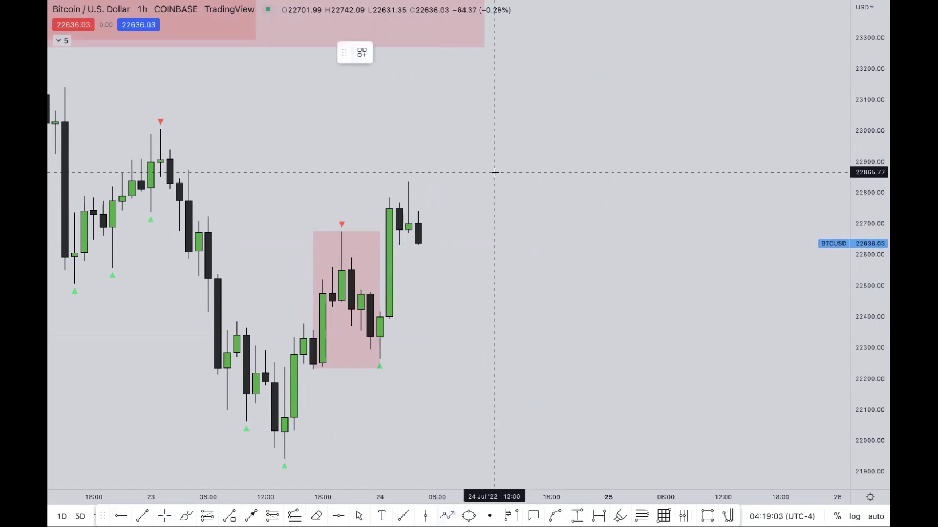
left_click(465, 141)
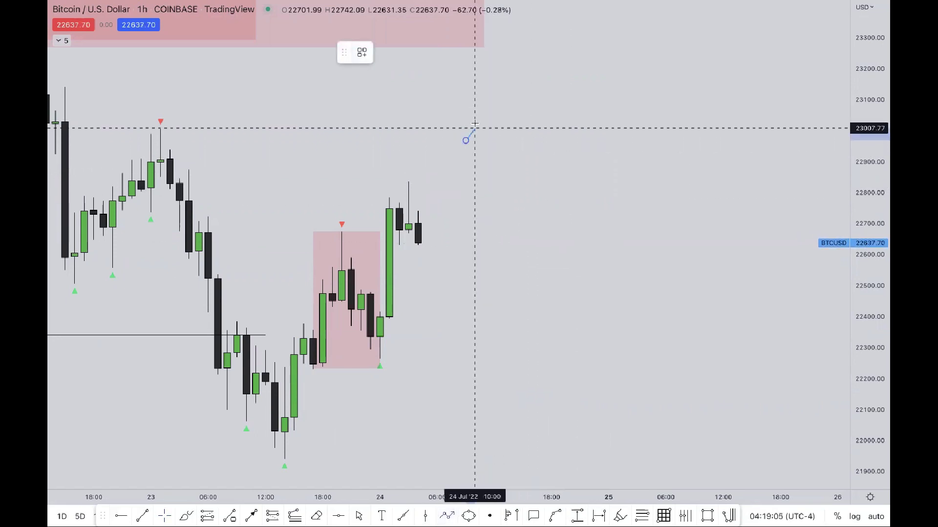
left_click(494, 83)
left_click(532, 262)
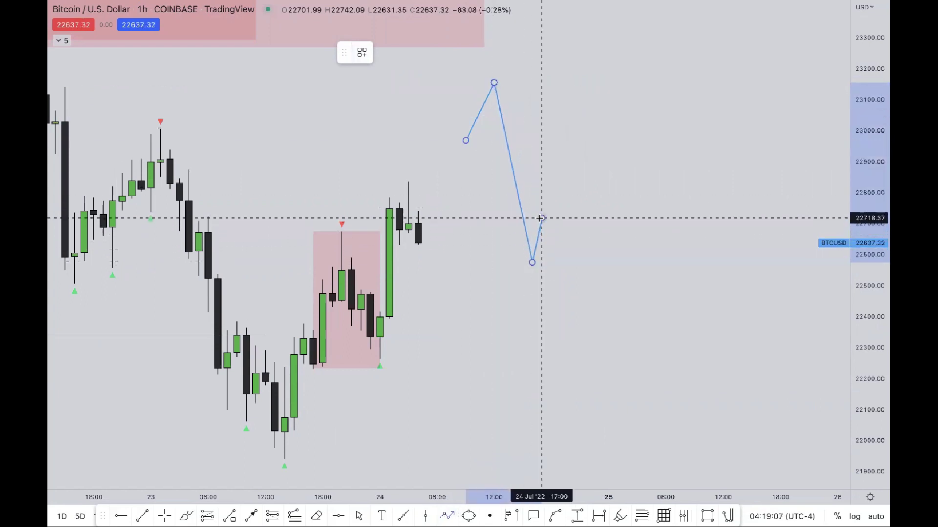
double_click(540, 218)
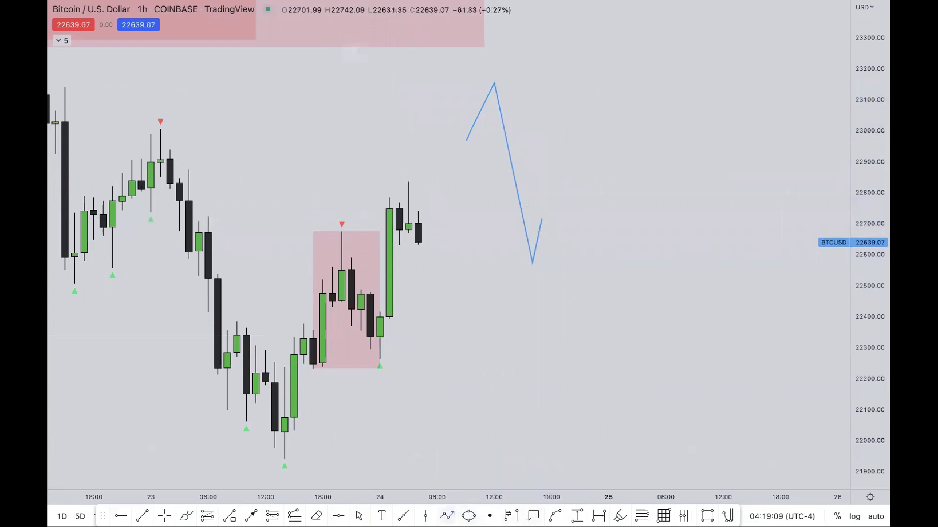
left_click(446, 516)
left_click(551, 198)
left_click(561, 120)
left_click(589, 176)
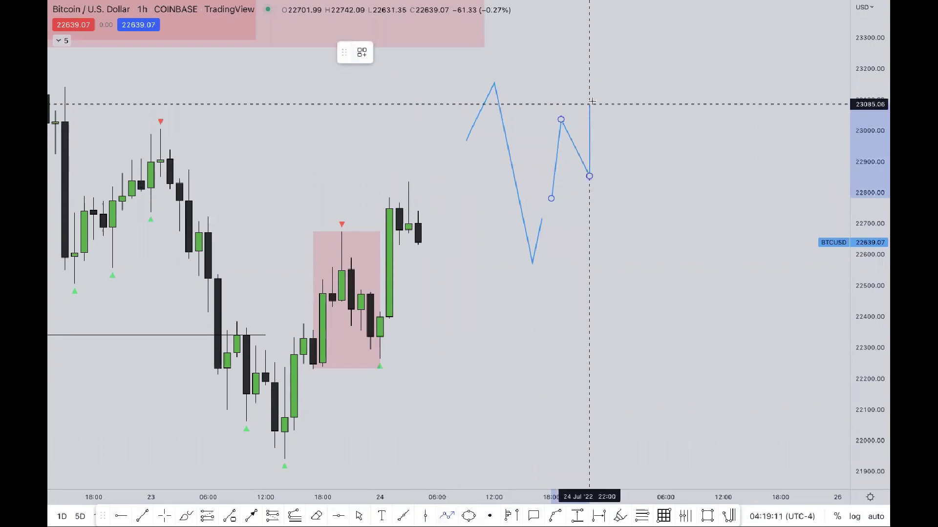
left_click(608, 93)
double_click(647, 301)
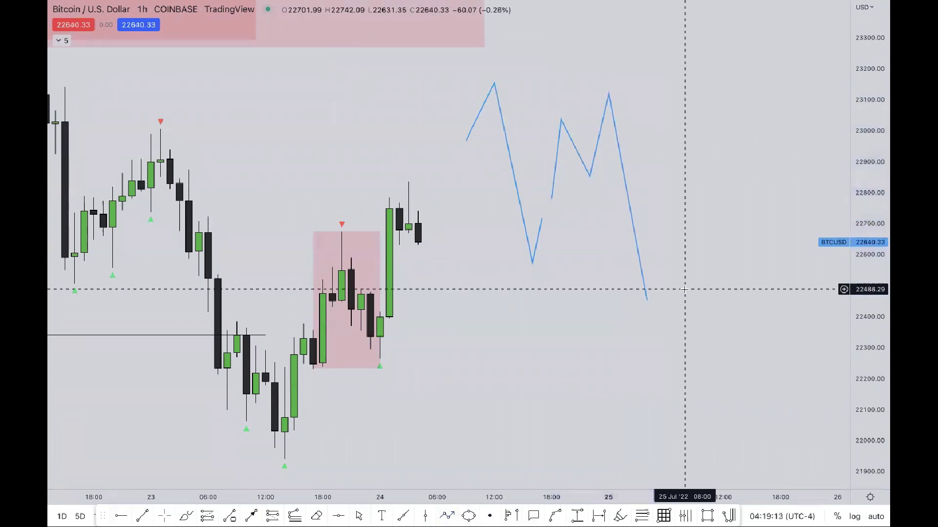
left_click_drag(597, 92, 732, 147)
left_click(617, 352)
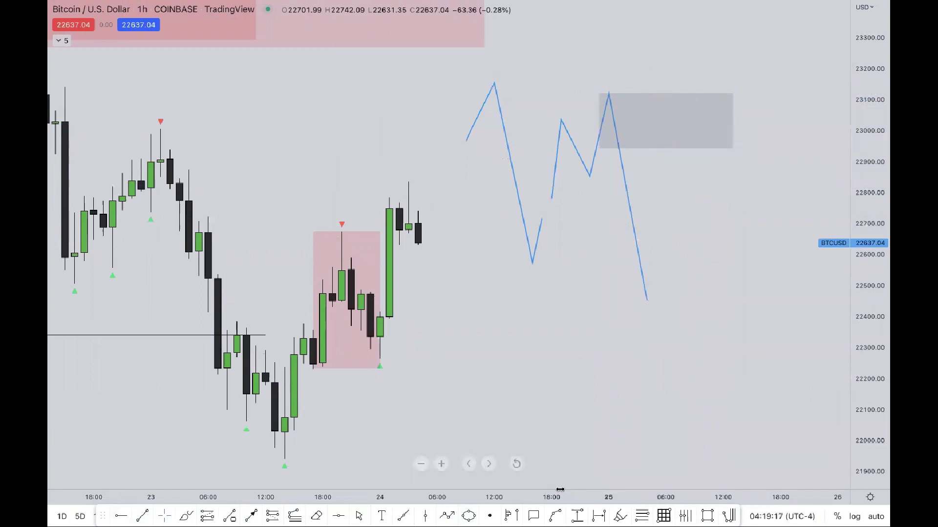
left_click(449, 516)
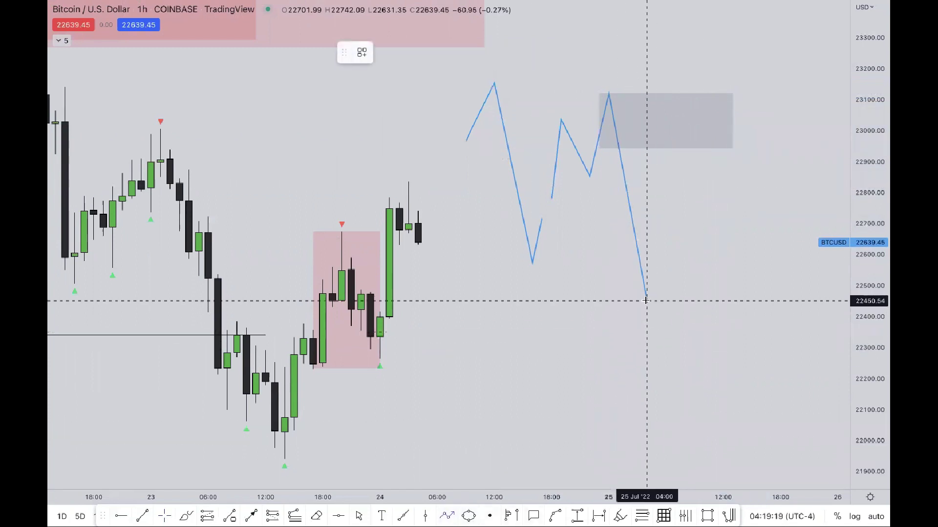
left_click(675, 116)
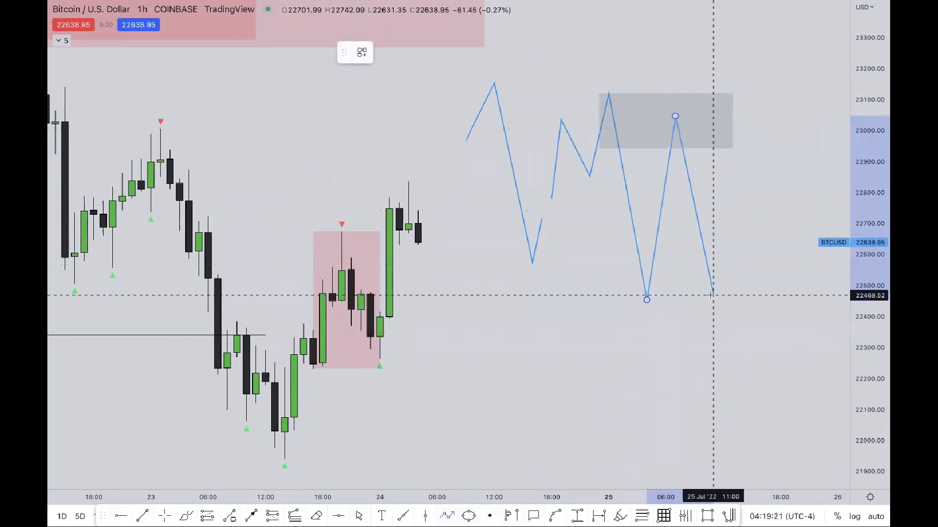
left_click(714, 297)
double_click(724, 49)
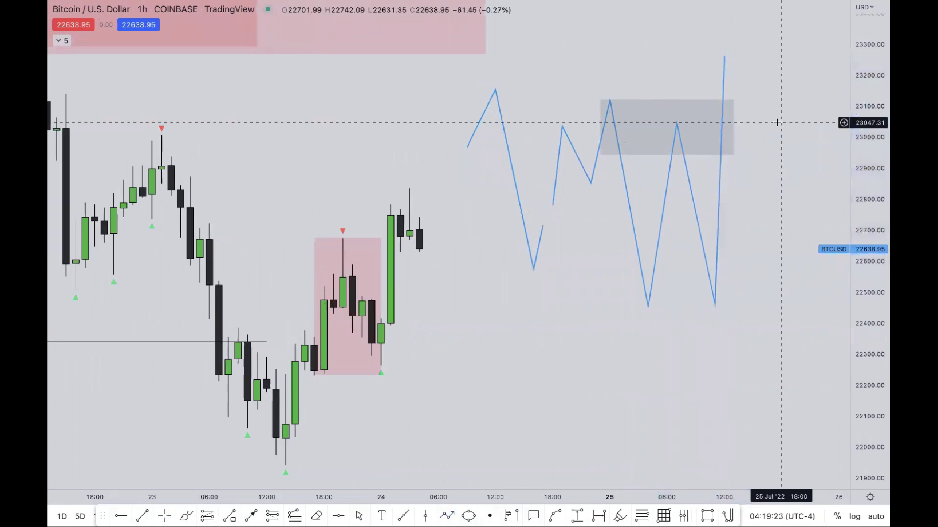
left_click_drag(777, 122, 734, 204)
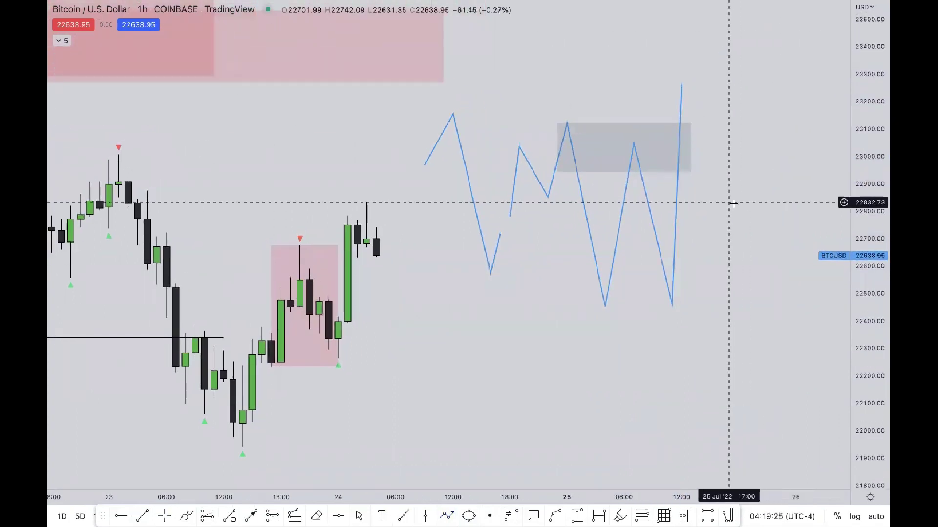
left_click_drag(454, 103, 754, 318)
key("Delete")
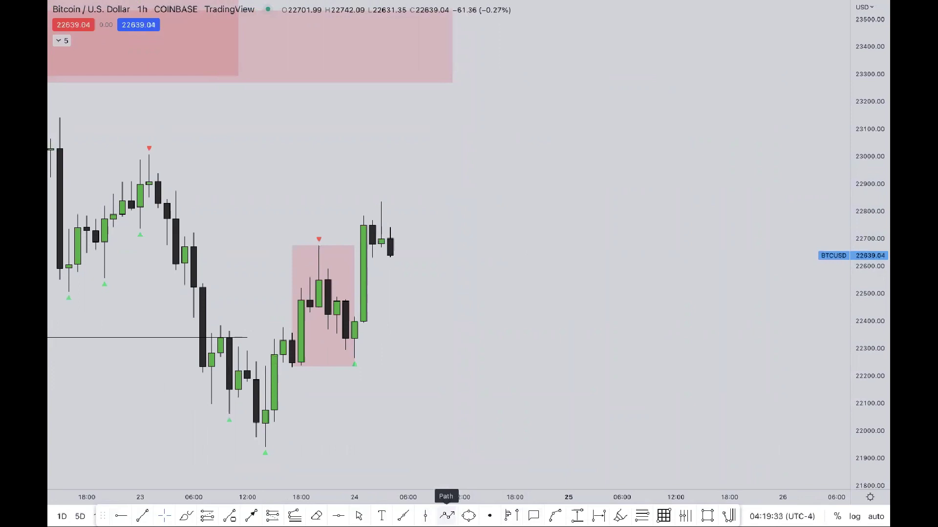
- Draw a blue zigzag path through 22800, 23130, 22900, 23300, 22400, 22830 and 22200
left_click(446, 516)
left_click(479, 205)
left_click(497, 121)
left_click(541, 183)
left_click(577, 76)
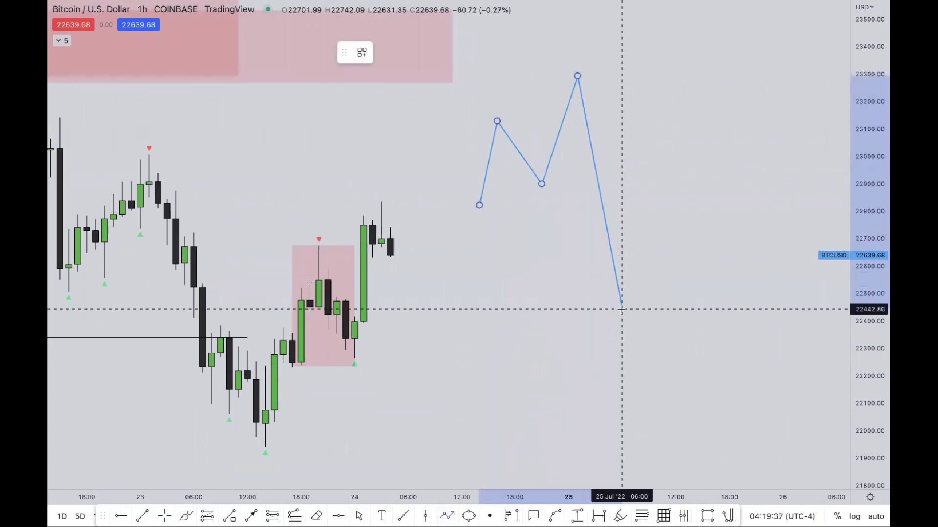
left_click(621, 327)
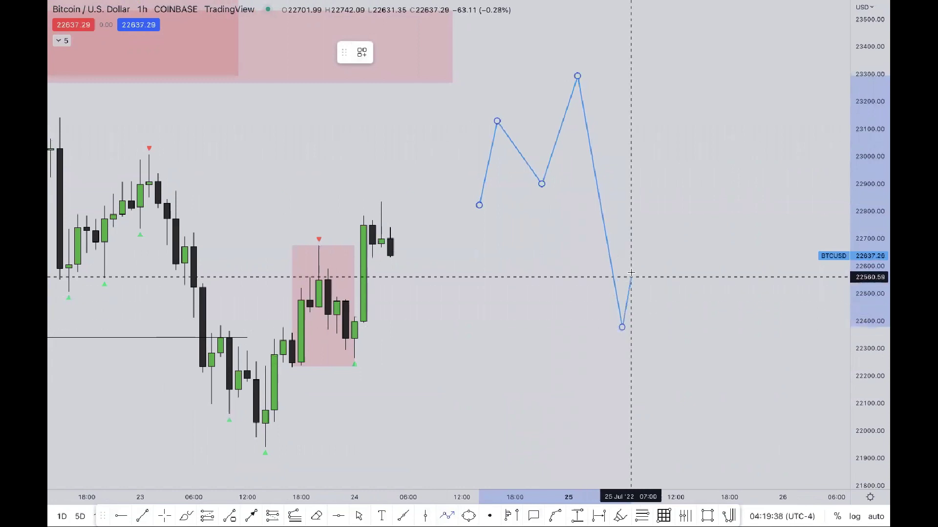
left_click(639, 204)
double_click(667, 376)
left_click(736, 348)
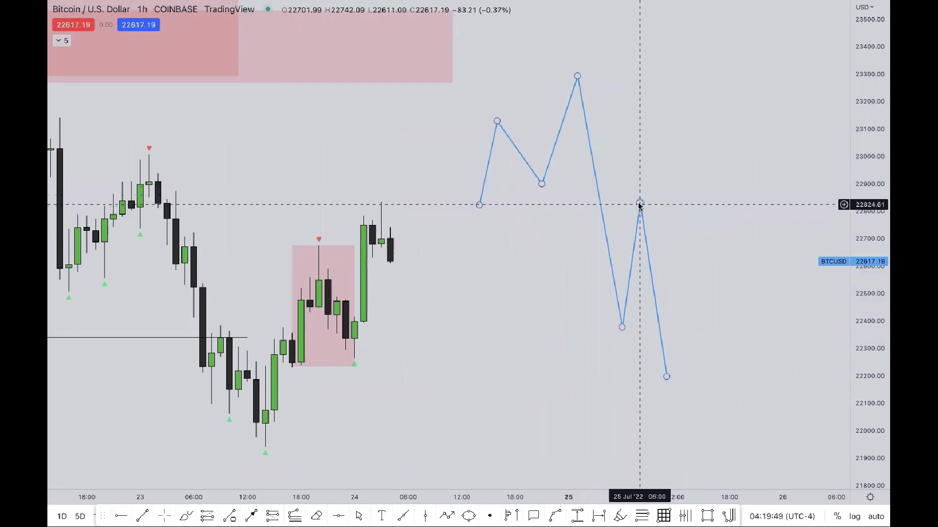
- Raise the zigzag's starting vertex slightly
left_click(479, 204)
left_click_drag(479, 205, 479, 189)
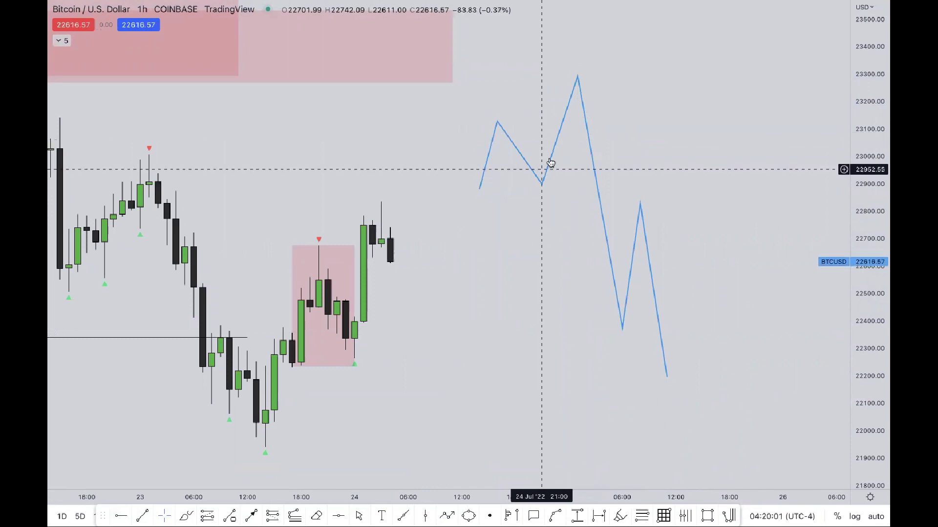
left_click(582, 107)
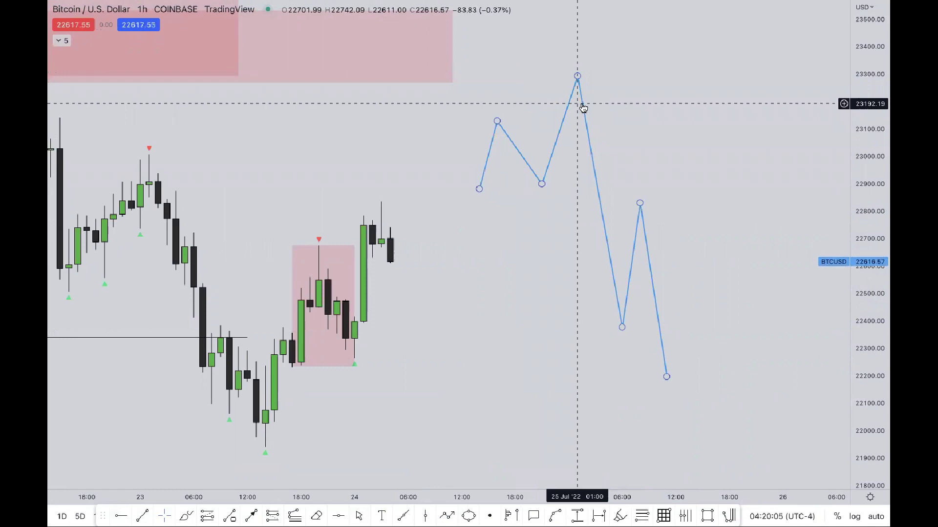
- Draw a black horizontal level line at the zigzag's 22830 swing high
left_click(214, 433)
left_click(142, 517)
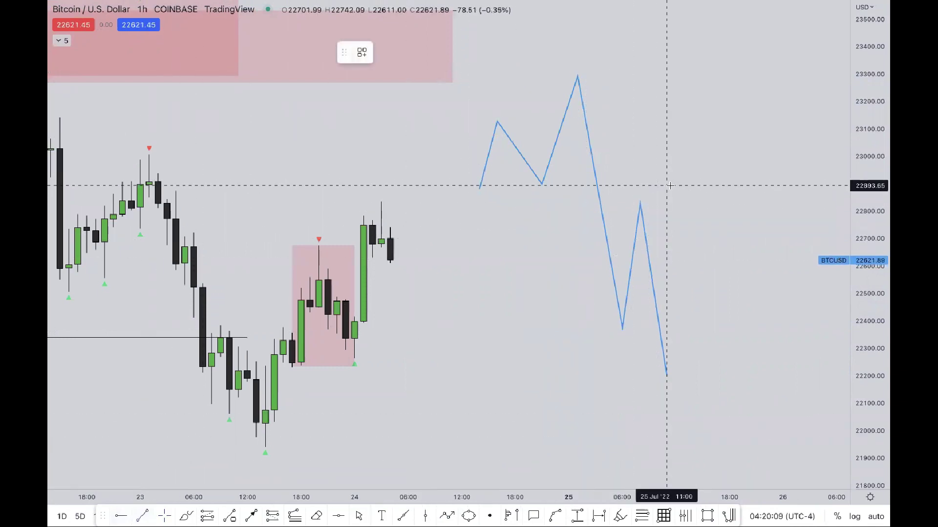
left_click(640, 203)
left_click(729, 204)
key("Escape")
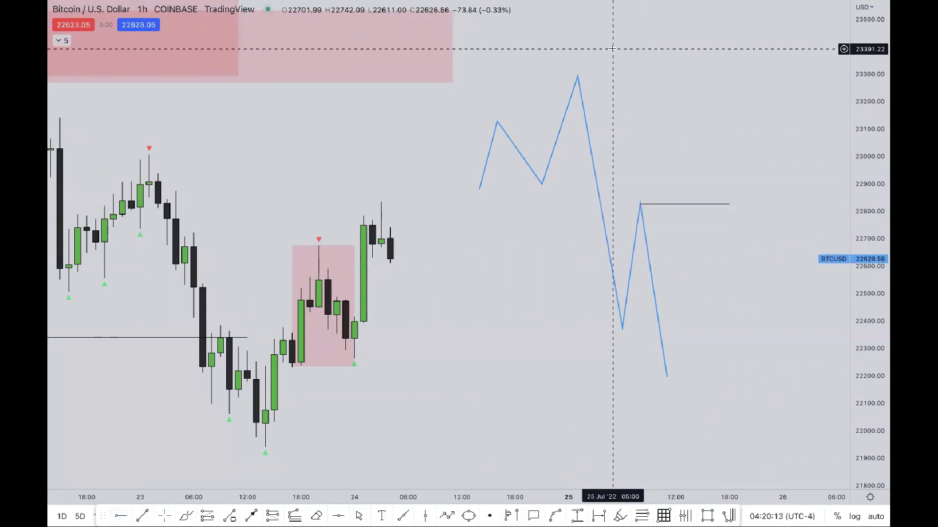
- Add a grey rectangle zone just below that level line
left_click(707, 517)
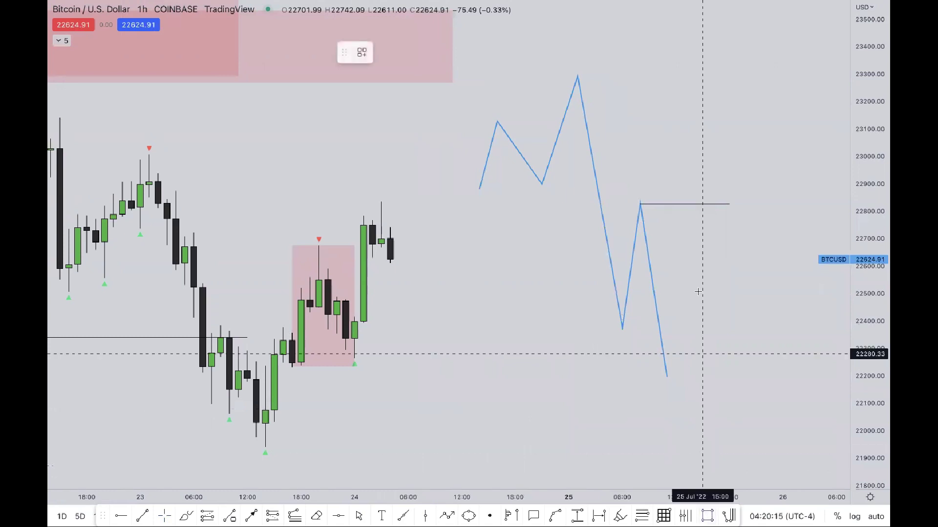
left_click(640, 202)
left_click(755, 251)
key("Escape")
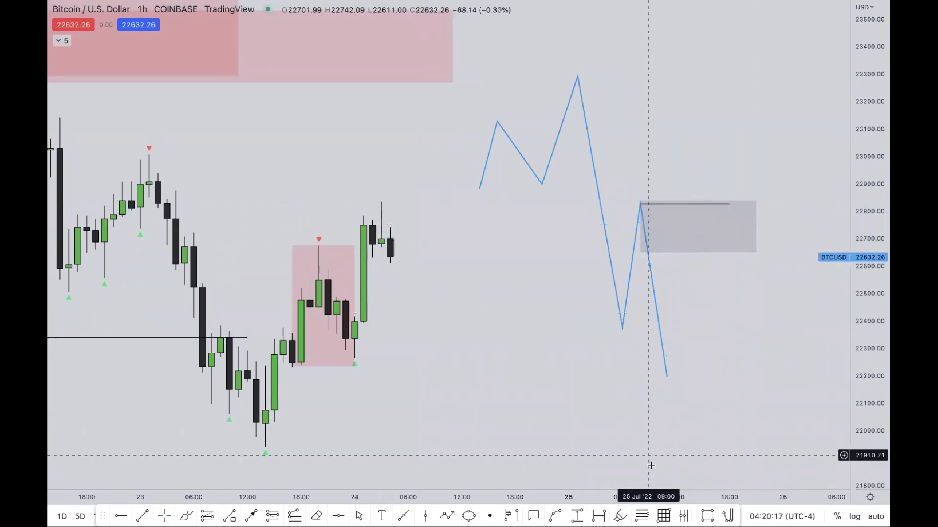
- Extend the zigzag from 22200 through 22750 and 22270 to above 23100
left_click(447, 517)
left_click(667, 376)
left_click(685, 228)
left_click(703, 356)
double_click(712, 115)
right_click(637, 210)
left_click(742, 154)
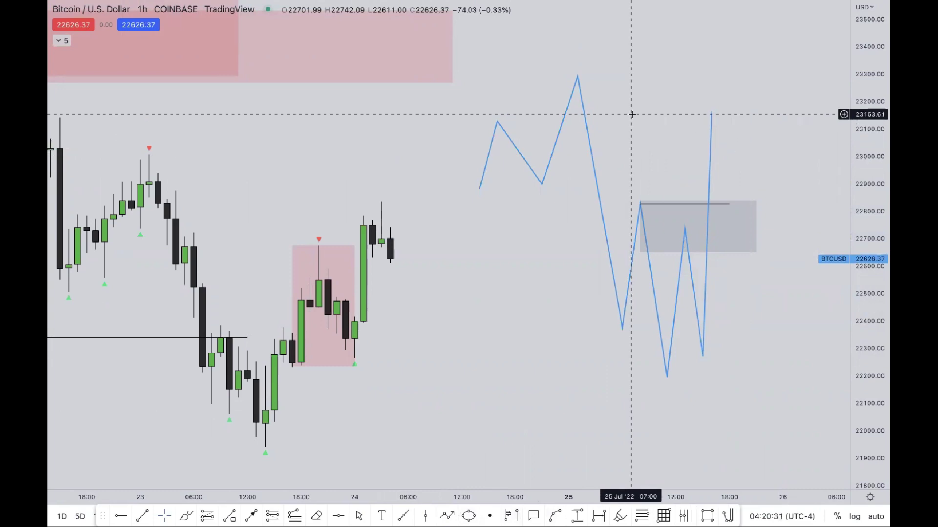
- Draw a second zigzag further right from 22560 via 22190 lows, peaking near 23200, ending near 22300
left_click_drag(628, 140, 287, 163)
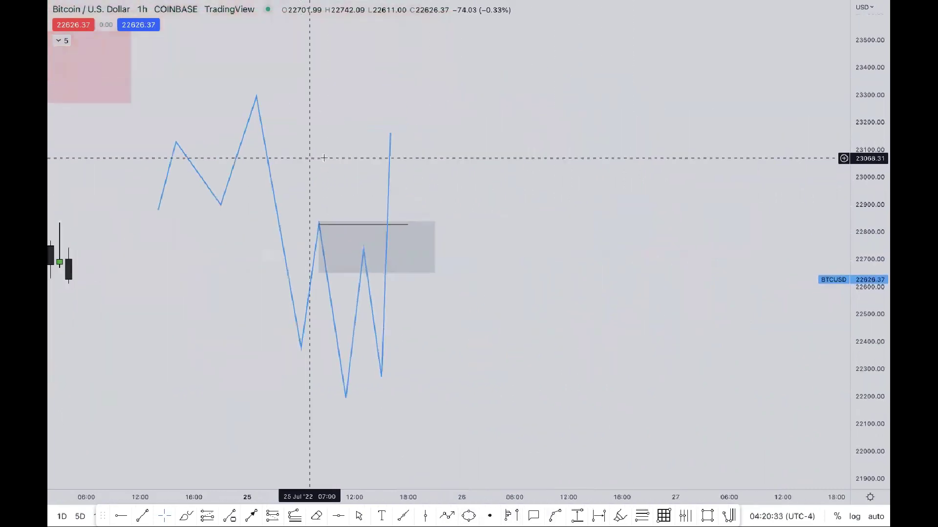
left_click(450, 517)
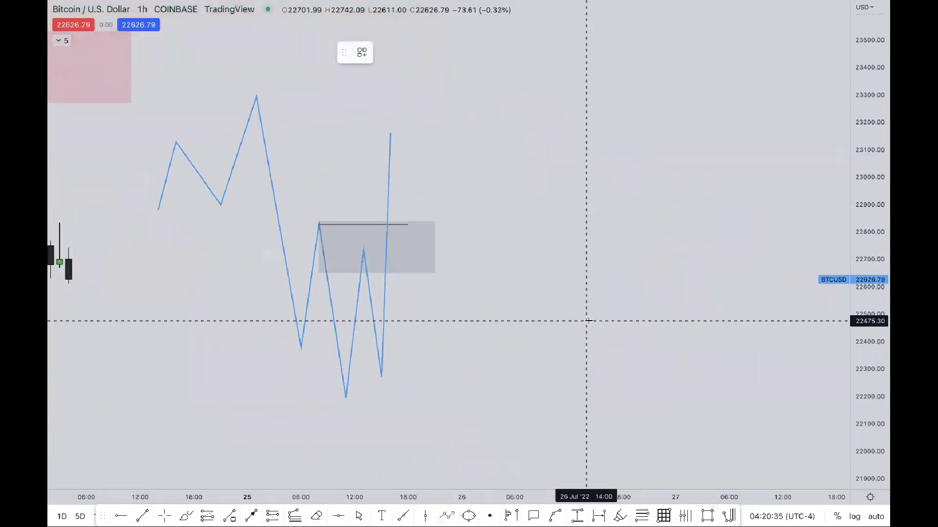
left_click(559, 296)
left_click(586, 375)
left_click(613, 322)
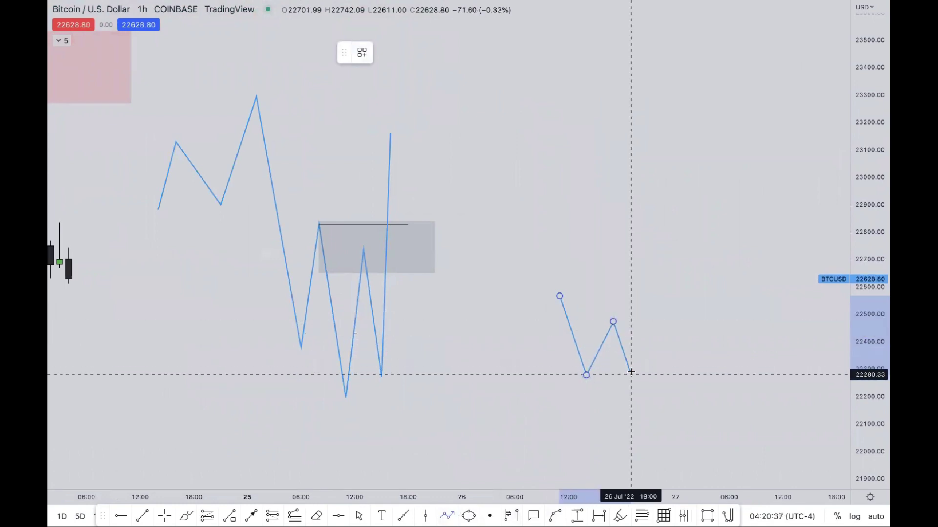
left_click(649, 401)
left_click(667, 167)
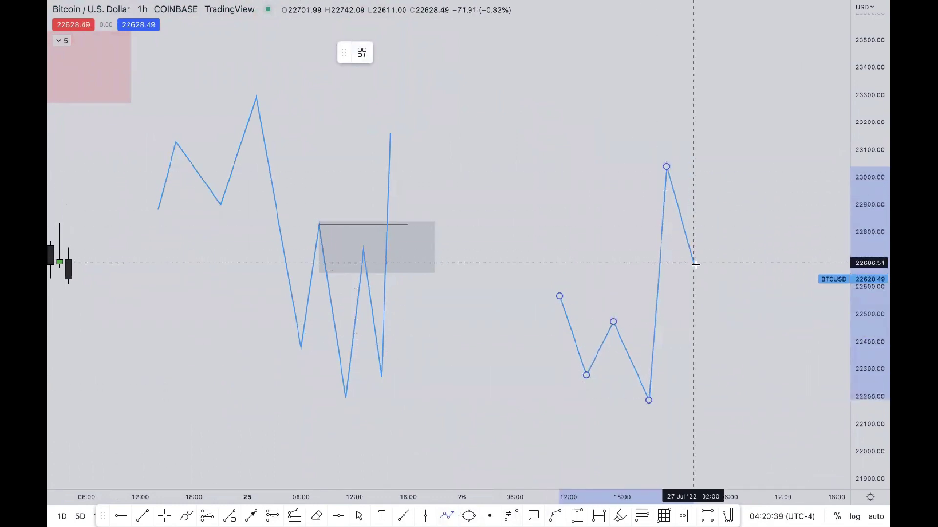
left_click(693, 285)
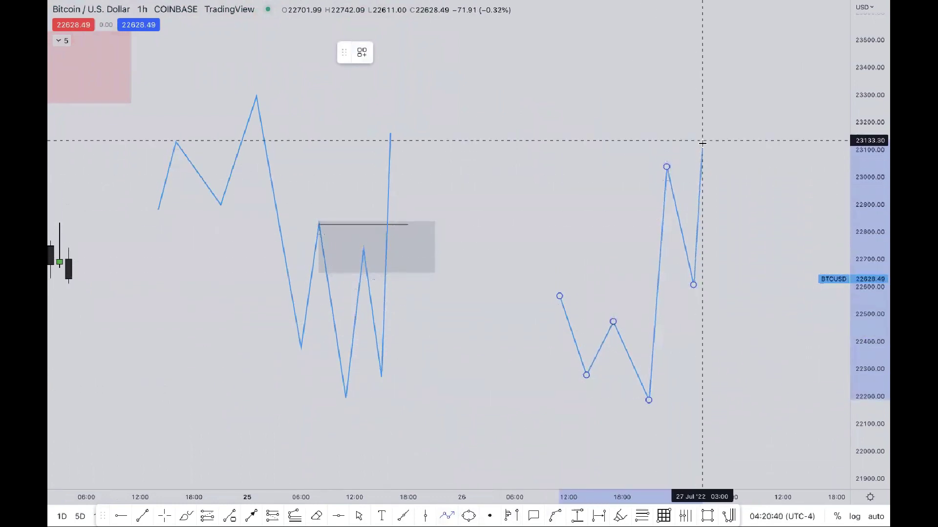
left_click(711, 112)
left_click(738, 260)
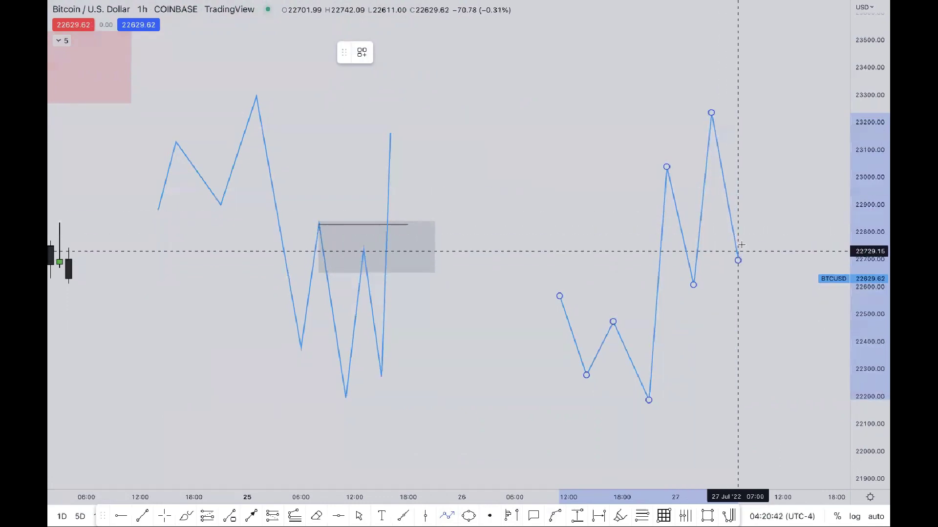
left_click(764, 183)
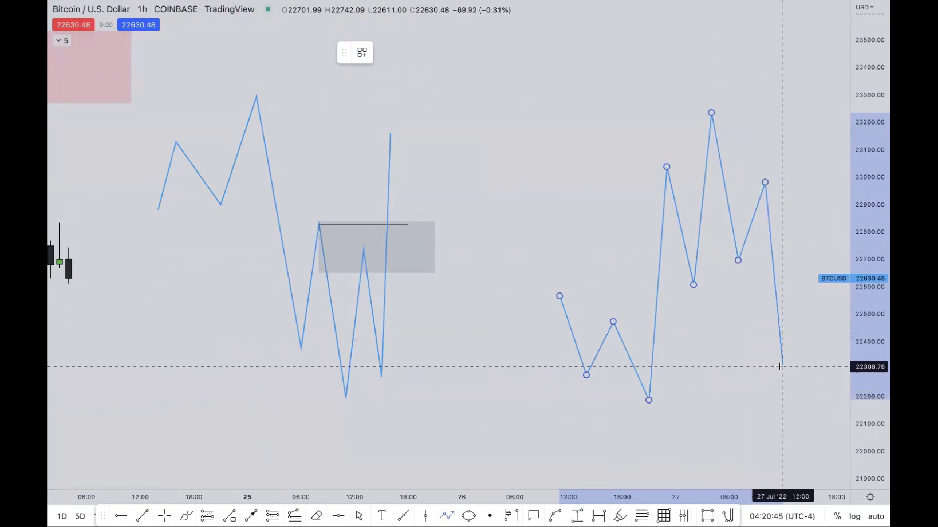
double_click(781, 367)
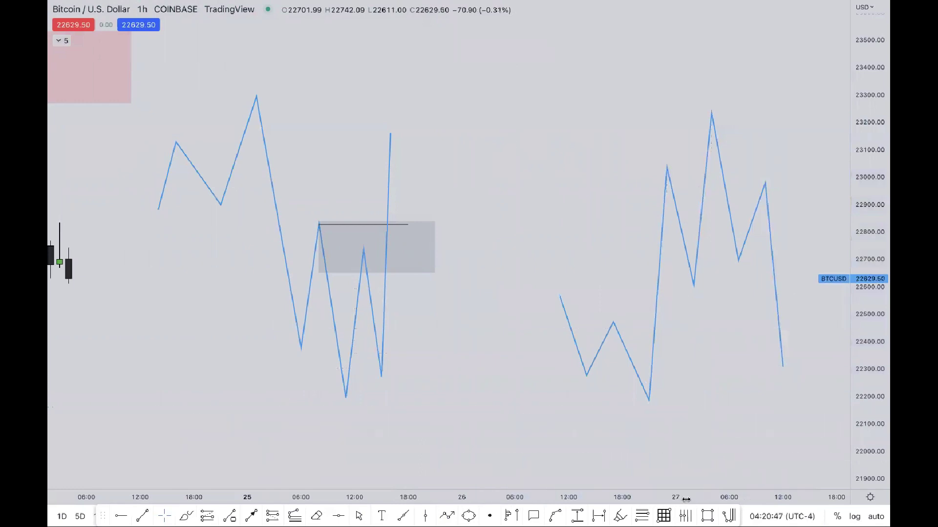
- Add a grey zone over the right pullback (22610–22760), then sketch and clear brush strokes
left_click_drag(685, 241, 746, 284)
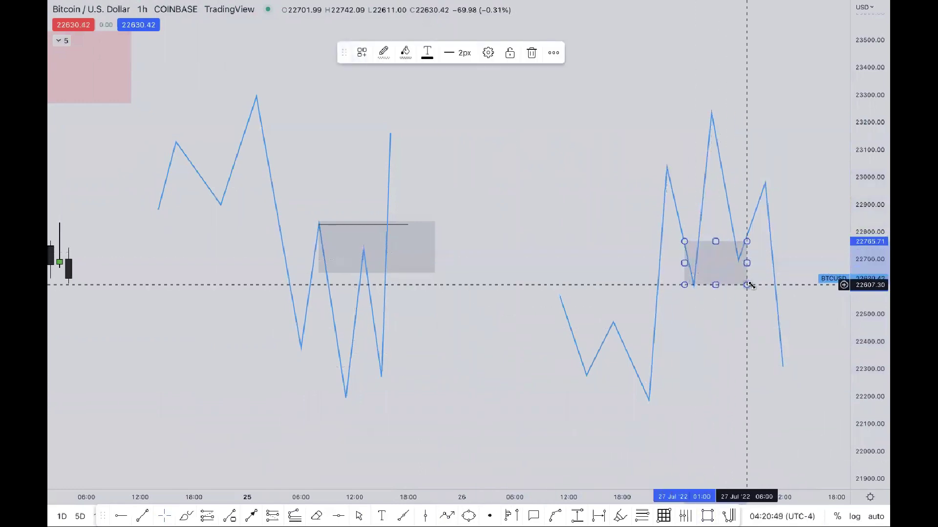
left_click(732, 344)
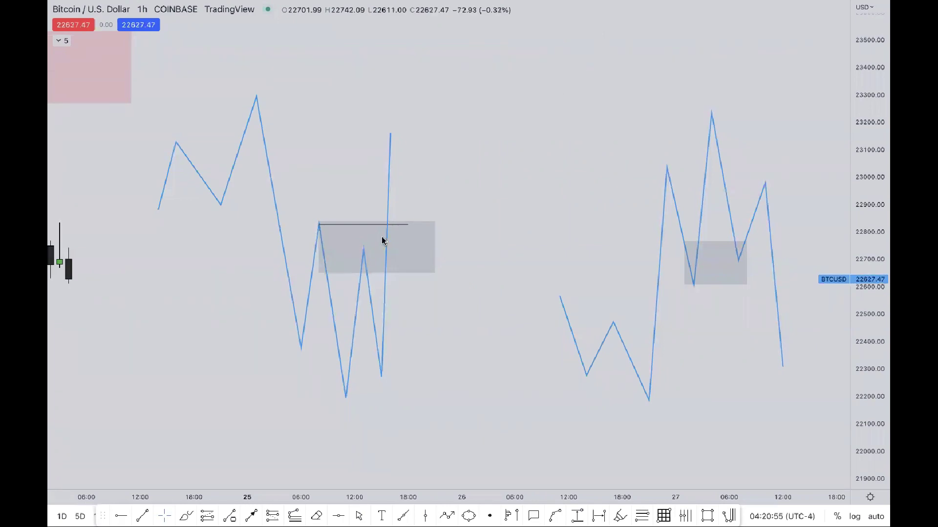
left_click_drag(358, 234, 379, 233)
left_click_drag(406, 347, 404, 285)
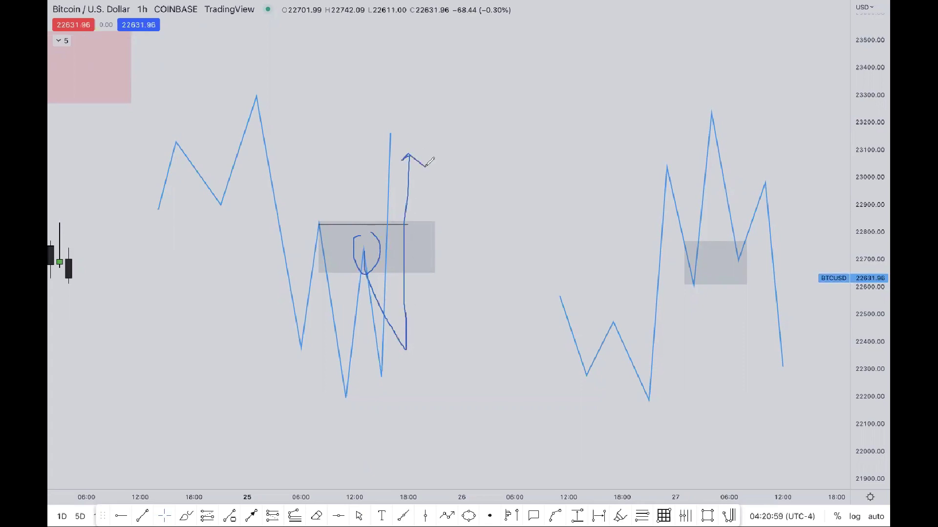
left_click_drag(731, 243, 734, 253)
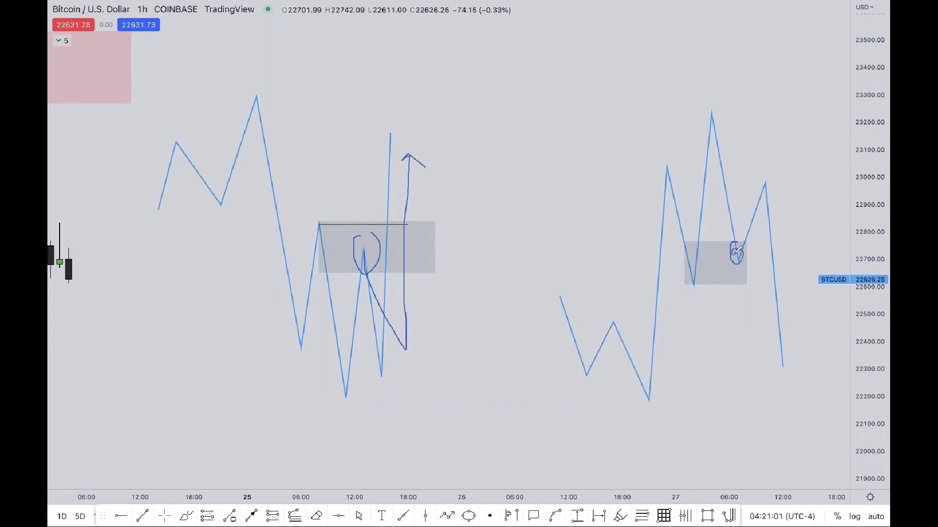
mouse_move(766, 172)
left_mouse_down()
mouse_move(784, 178)
mouse_move(831, 354)
left_mouse_up()
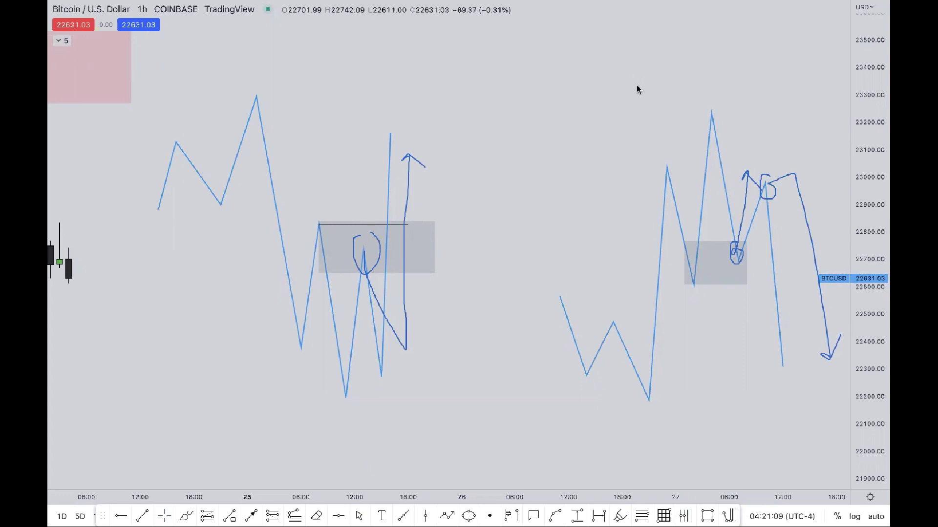
key("e")
scroll(381, 148, "down", 4)
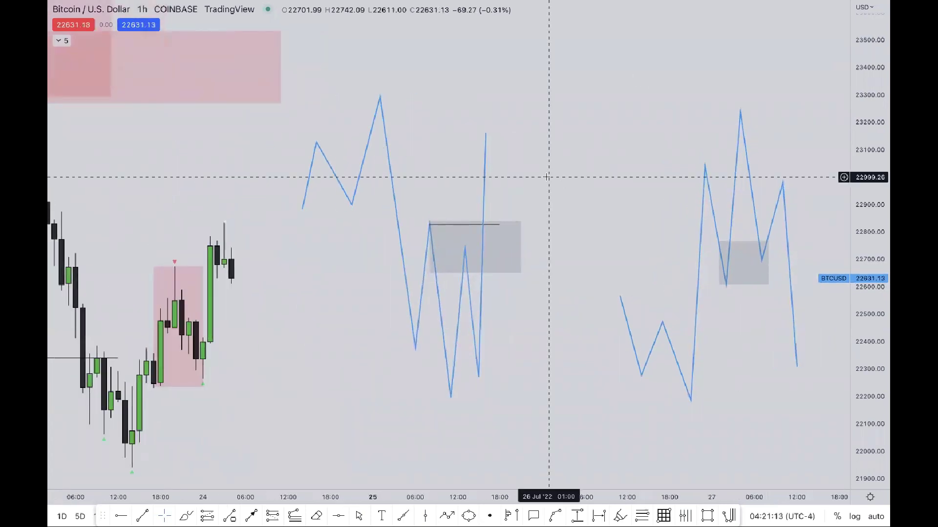
- Box-select and delete both blue zigzags and their grey zones
scroll(556, 185, "right", 1)
left_click_drag(857, 167, 855, 225)
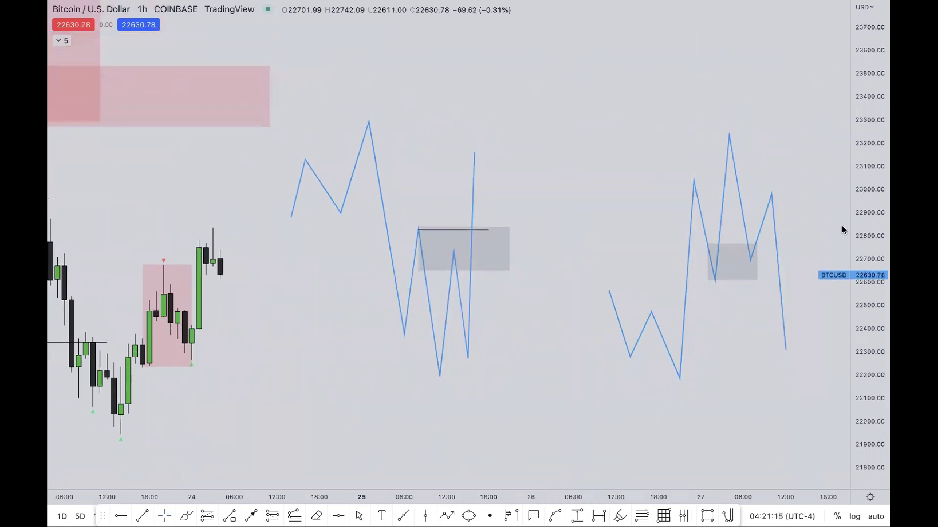
scroll(489, 205, "left", 1)
left_click_drag(329, 103, 823, 415)
key("Delete")
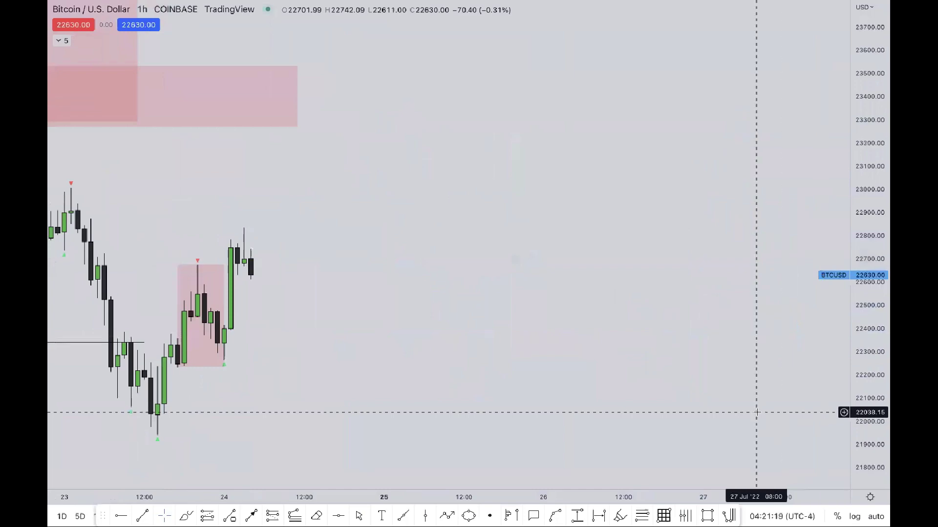
- Scroll the chart back so candles from the 19th onward are visible
scroll(767, 379, "left", 10)
scroll(743, 370, "left", 7)
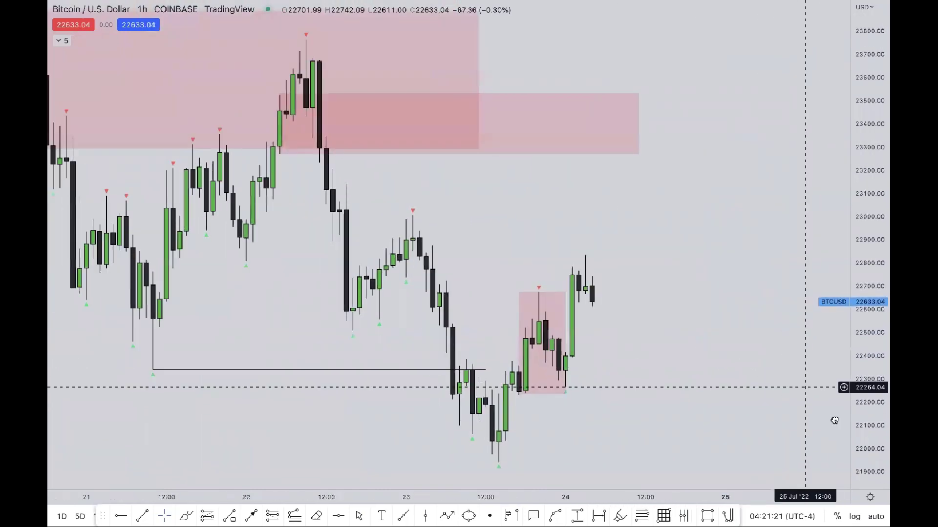
scroll(838, 272, "left", 4)
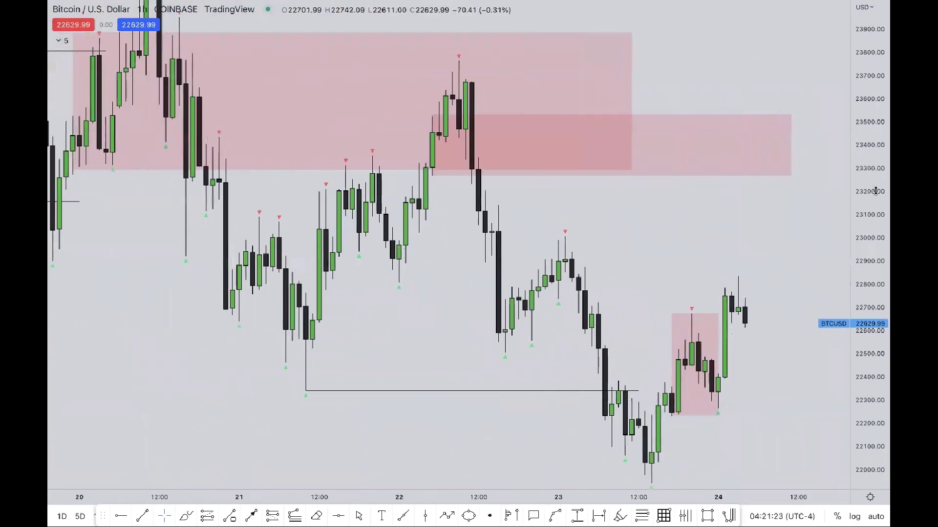
scroll(860, 272, "down", 3)
scroll(640, 318, "down", 5)
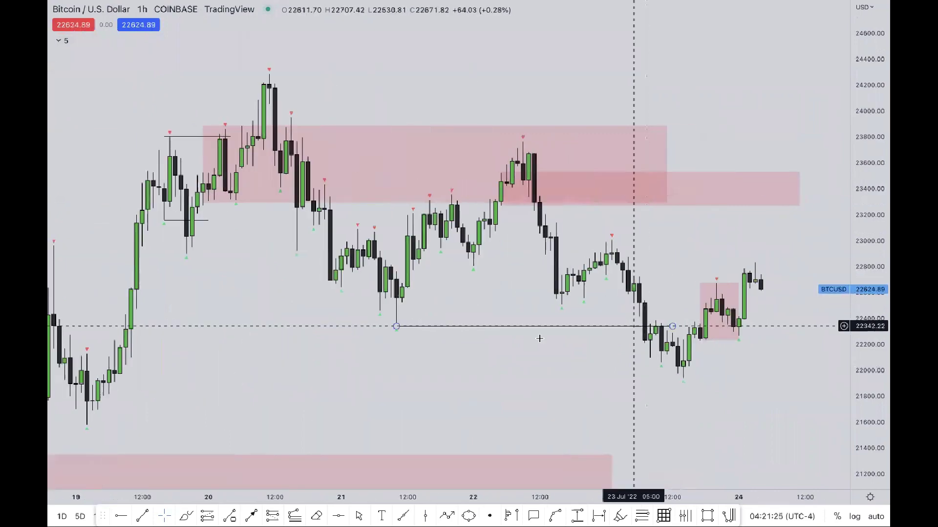
- Delete the large pink zone, the upper-right pink zone and the small black box
left_click(250, 214)
key("Delete")
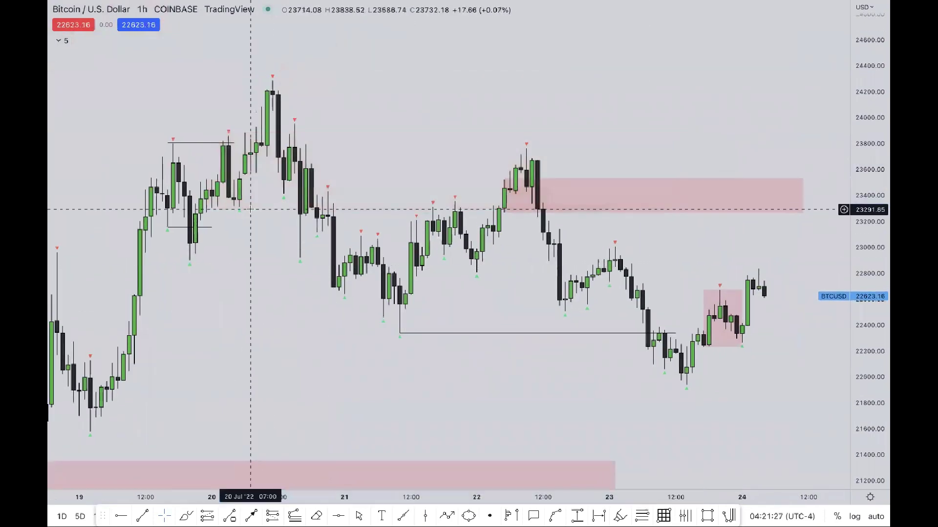
left_click(505, 209)
key("Delete")
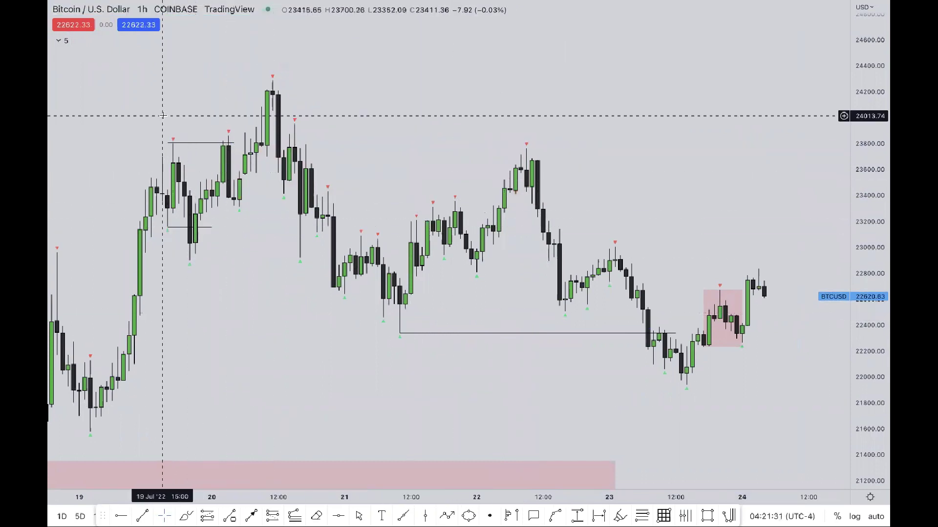
left_click(168, 157)
key("Delete")
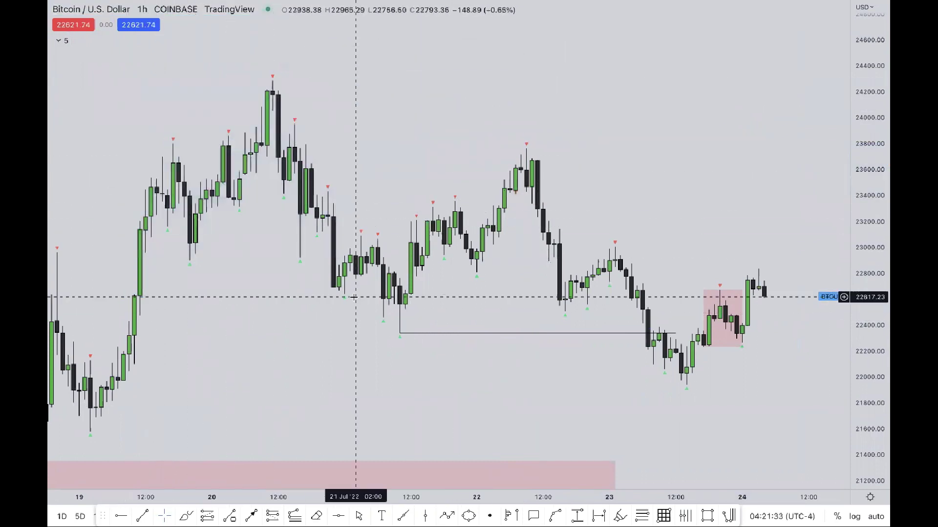
- Draw black horizontal structure levels around the 20th–21st swings
key("alt+t")
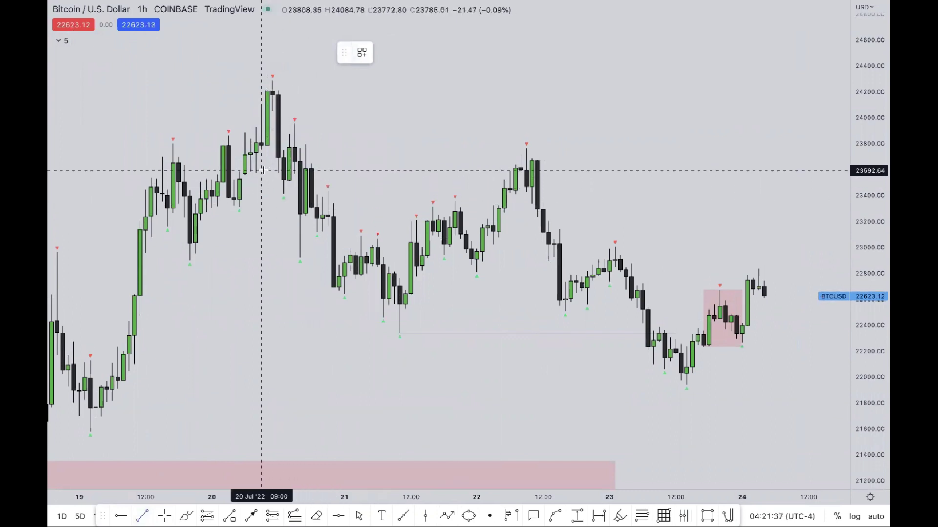
left_click(279, 173)
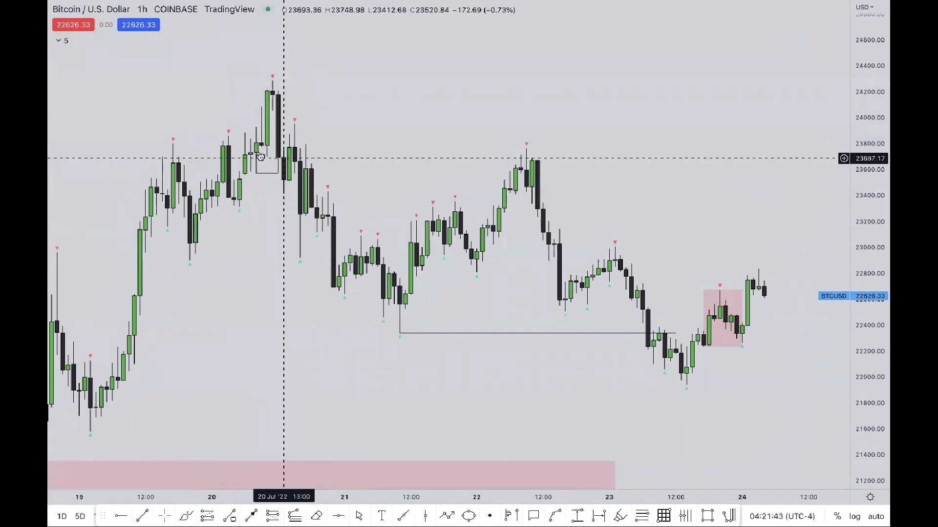
left_click(142, 516)
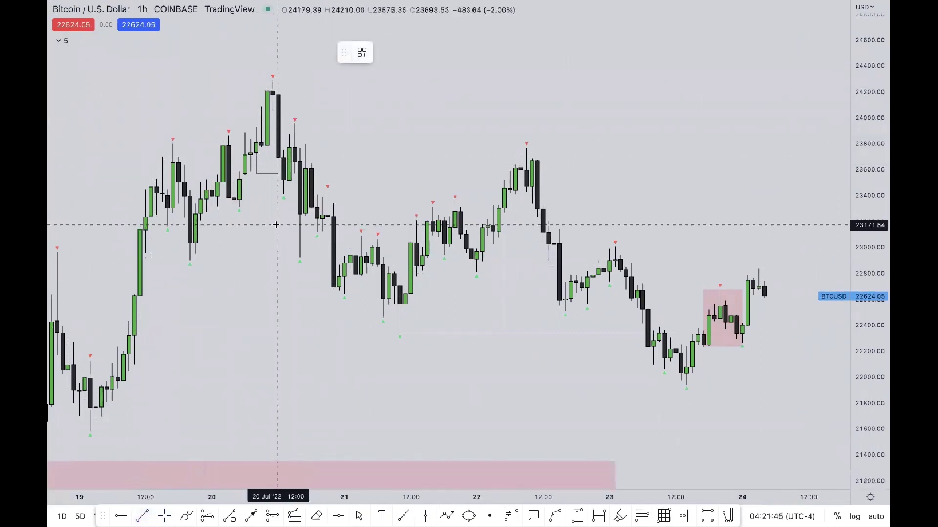
left_click(239, 207)
left_click(300, 207)
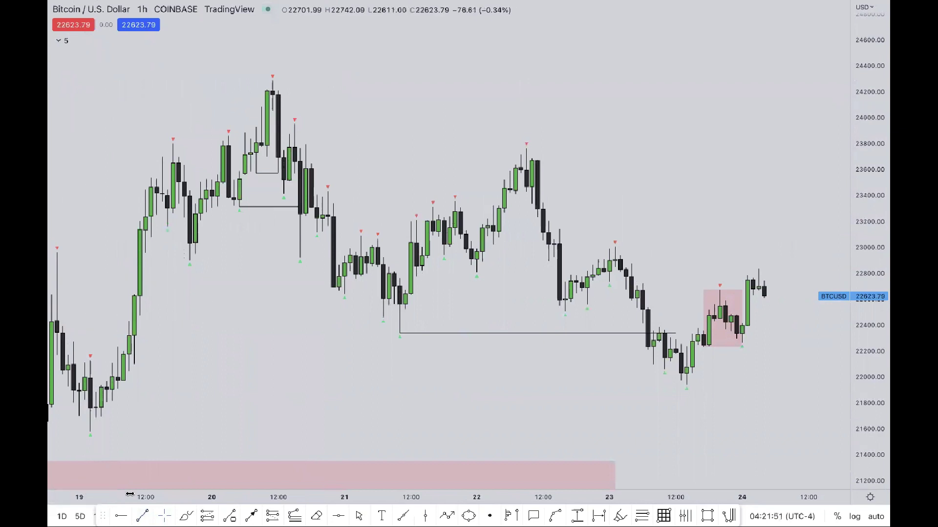
left_click_drag(190, 260, 332, 261)
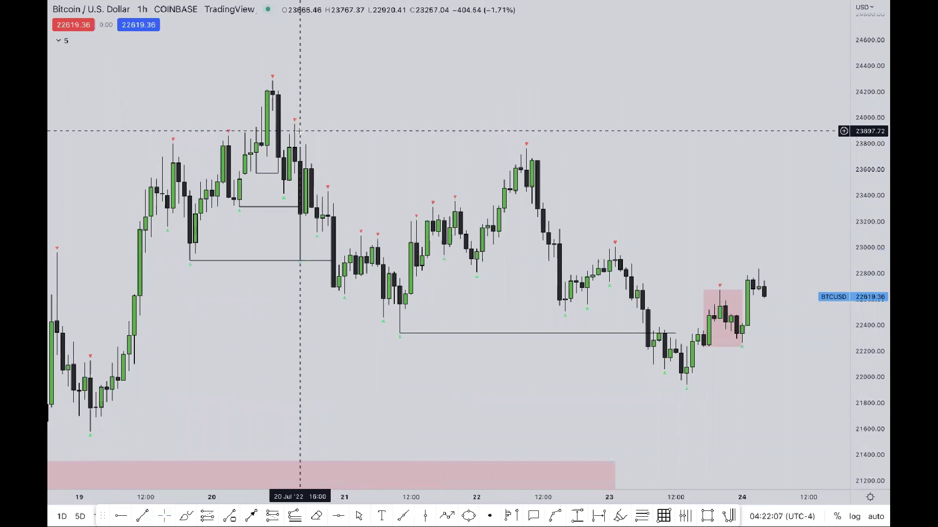
- Try a three-level Fibonacci and a rising trend line on the 20th–21st swing, then delete both
left_click(642, 514)
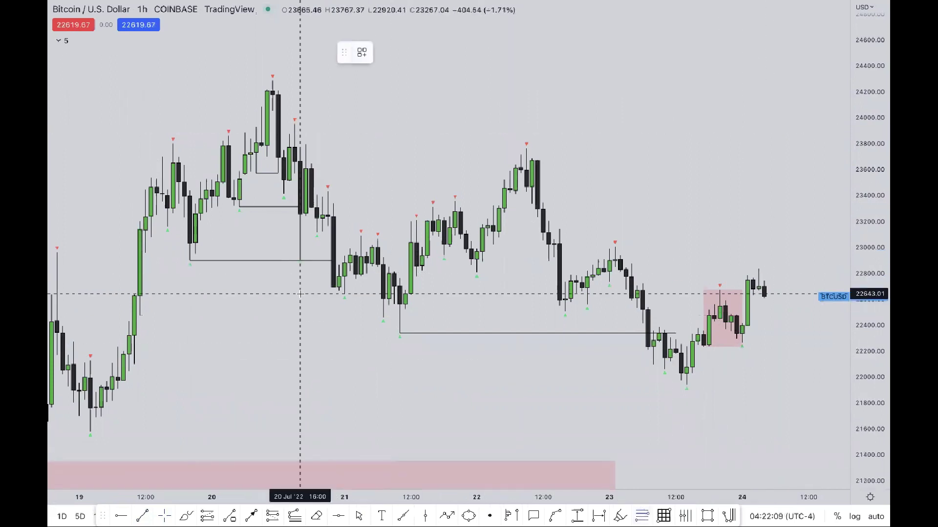
left_click_drag(188, 260, 422, 79)
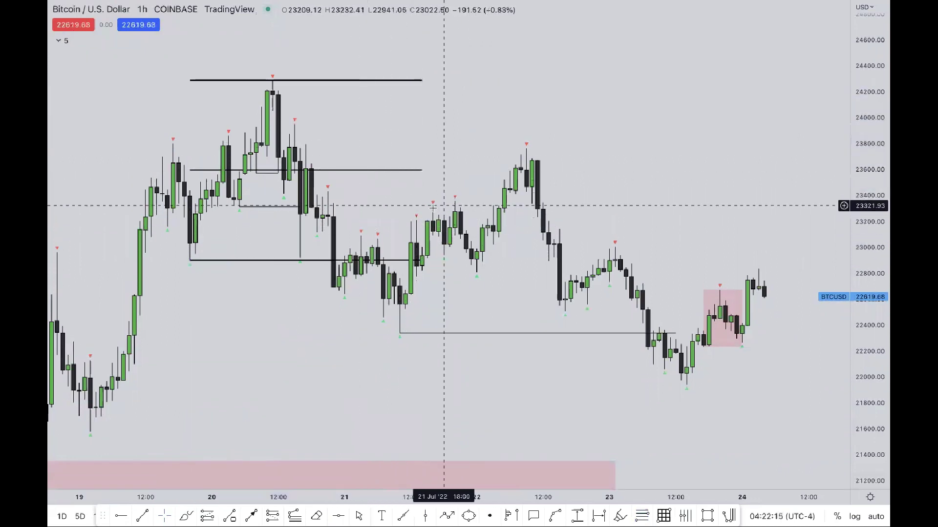
left_click(142, 516)
left_click_drag(360, 233, 471, 189)
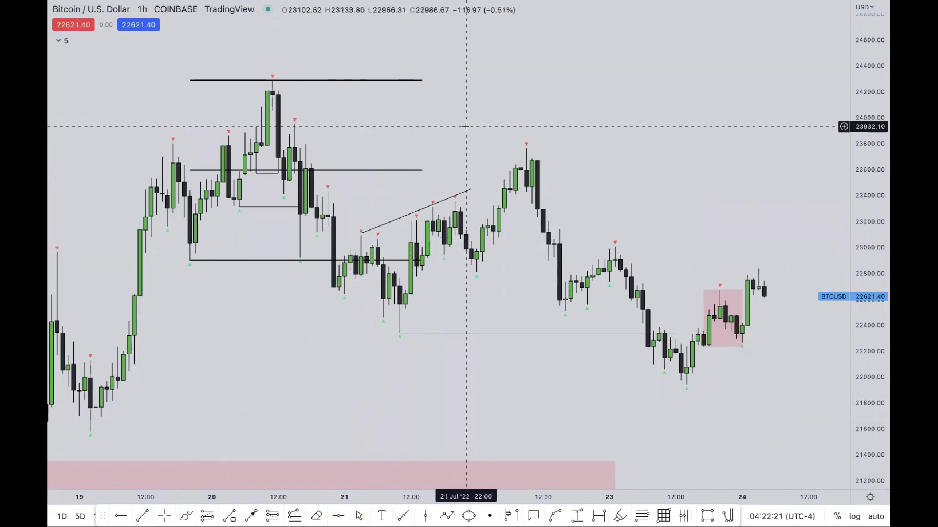
left_click(470, 190)
key("Delete")
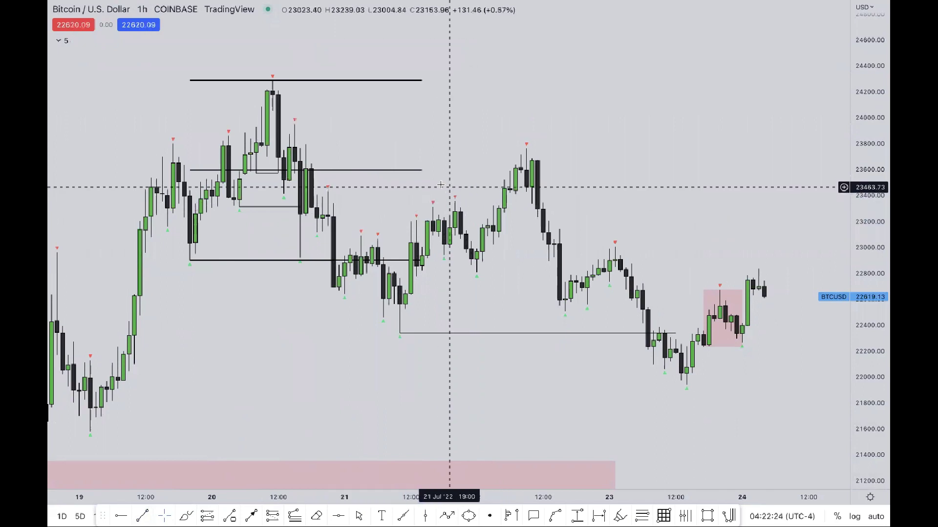
left_click(418, 169)
key("Delete")
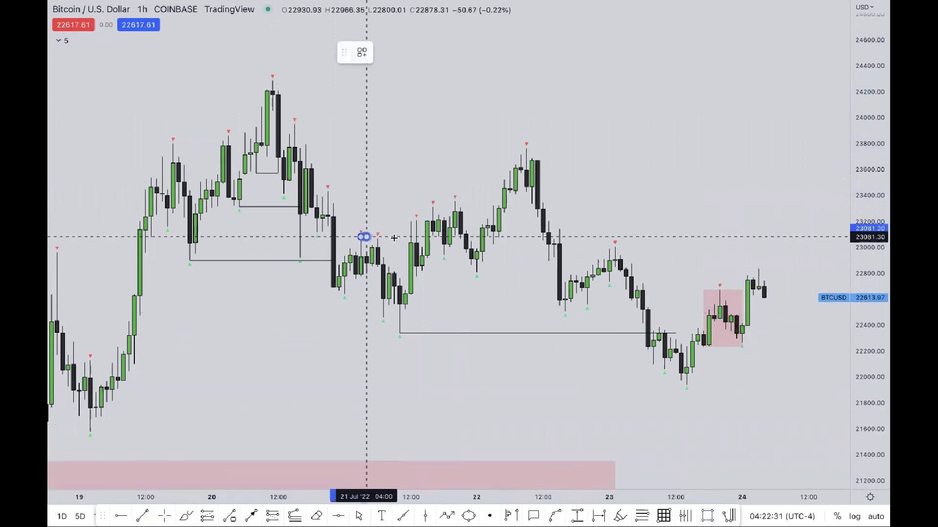
- Draw grey zones over the 21st consolidation and the 22 July candles
left_click(455, 274)
left_click(637, 430)
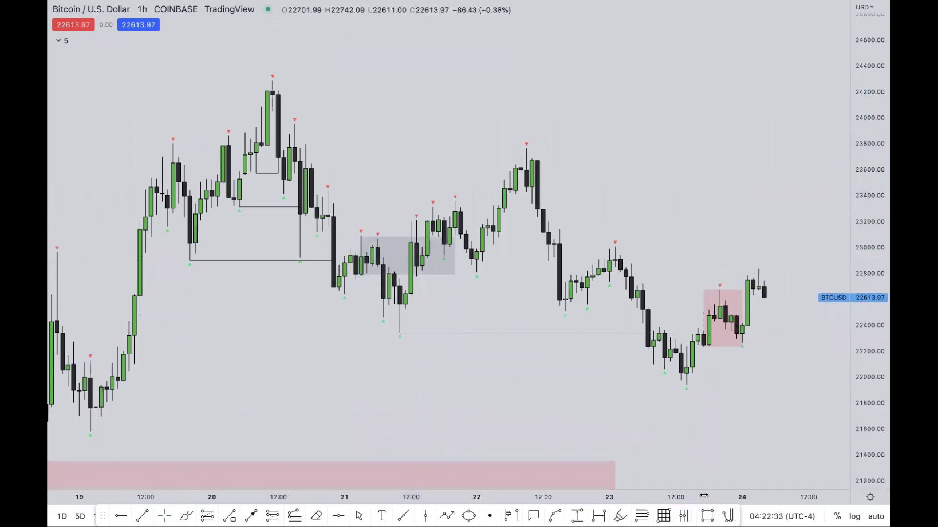
left_click(433, 207)
left_click(487, 232)
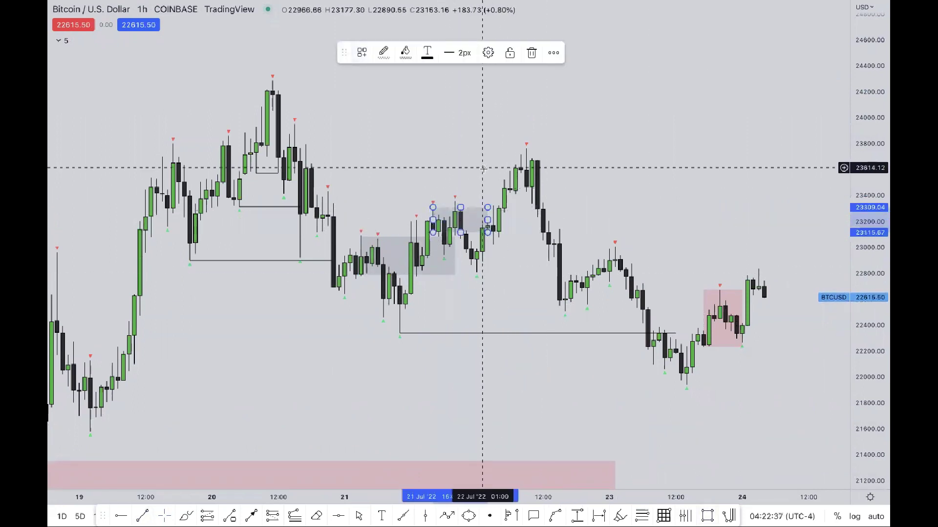
left_click(376, 274)
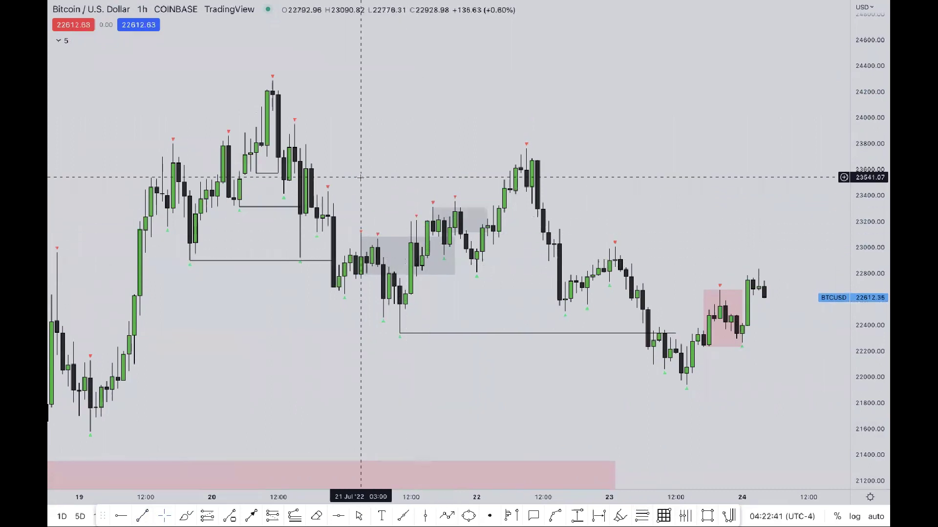
- Box-select and delete the grey zones
left_click_drag(360, 174, 531, 297)
left_click(527, 52)
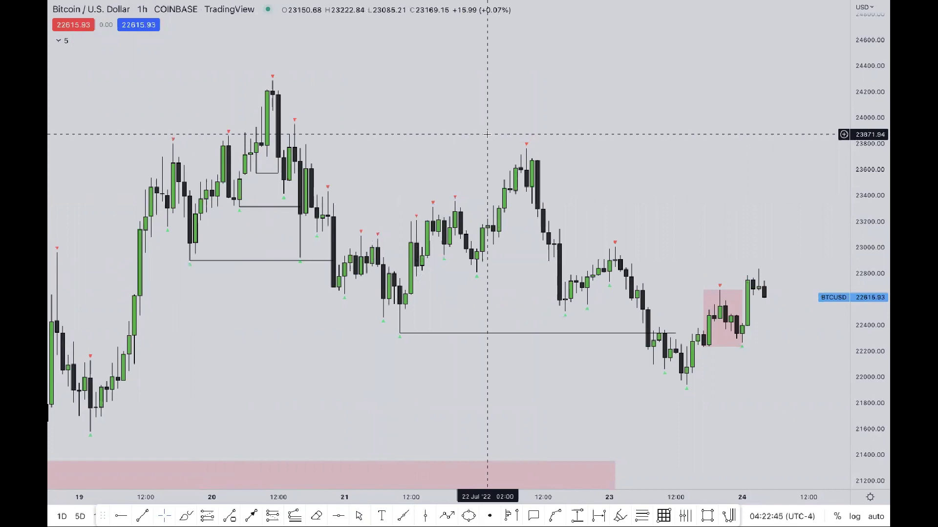
scroll(487, 133, "left", 5)
left_click_drag(251, 127, 439, 235)
key("Delete")
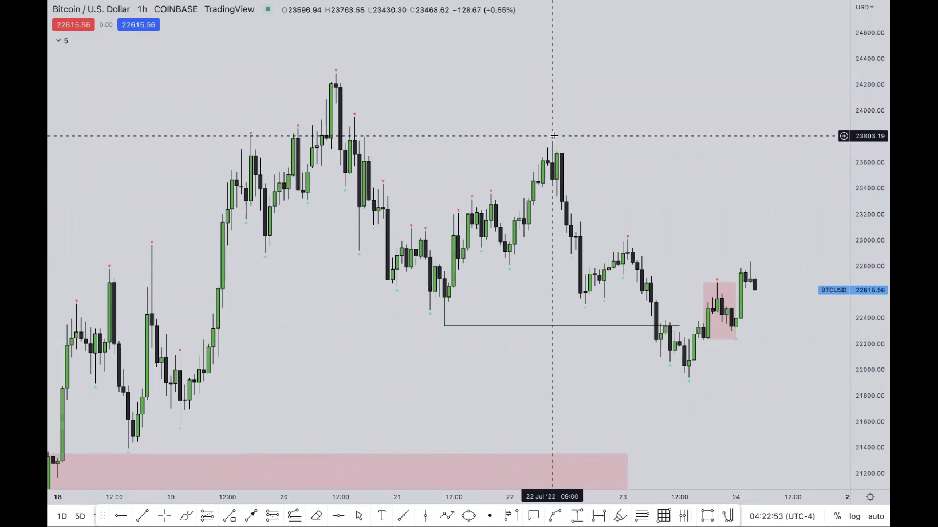
- Pan and rescale the chart to show the 18–24 July candles
scroll(555, 137, "up", 2)
left_click_drag(610, 153, 559, 109)
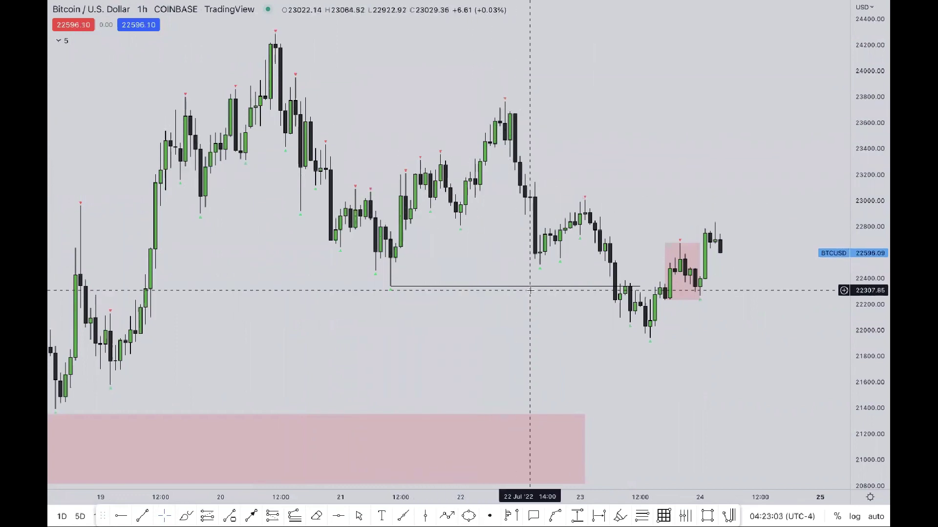
scroll(530, 291, "down", 3)
left_click_drag(396, 327, 491, 279)
left_click_drag(854, 154, 855, 205)
left_click_drag(639, 287, 523, 278)
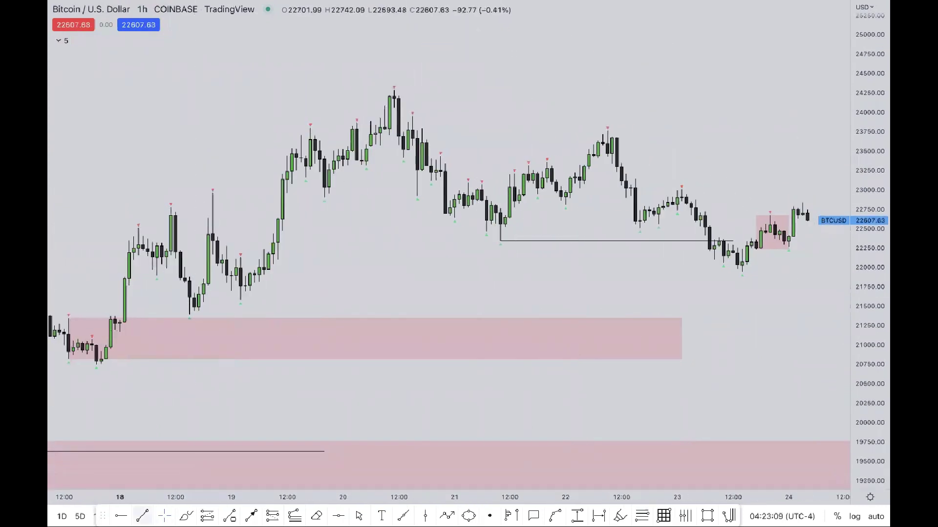
- Draw two short black horizontal lines at the 19 July swings near 23000 and 22930
left_click(212, 190)
left_click(292, 191)
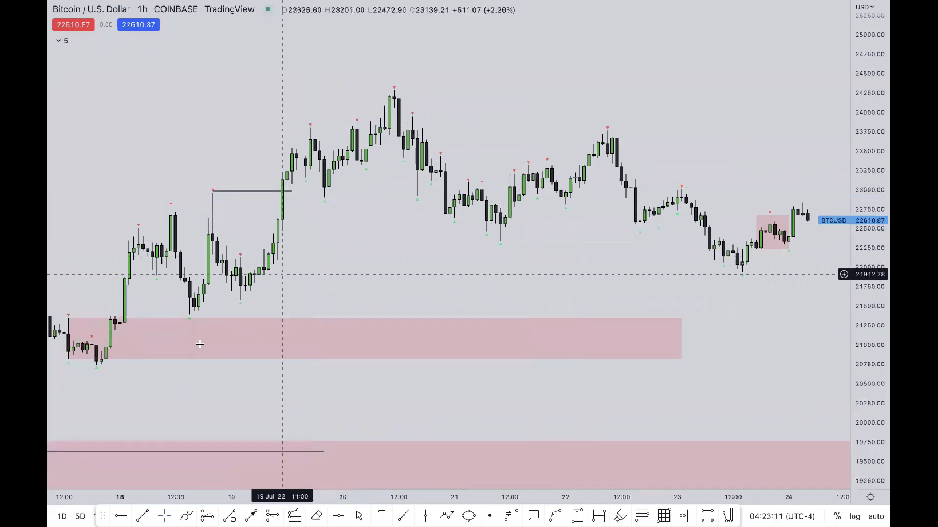
left_click(320, 195, "shift")
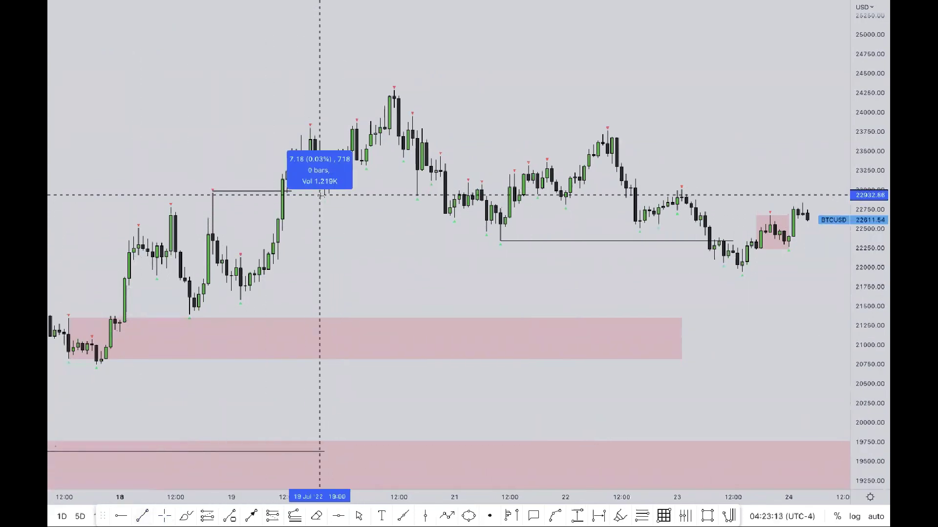
key("Escape")
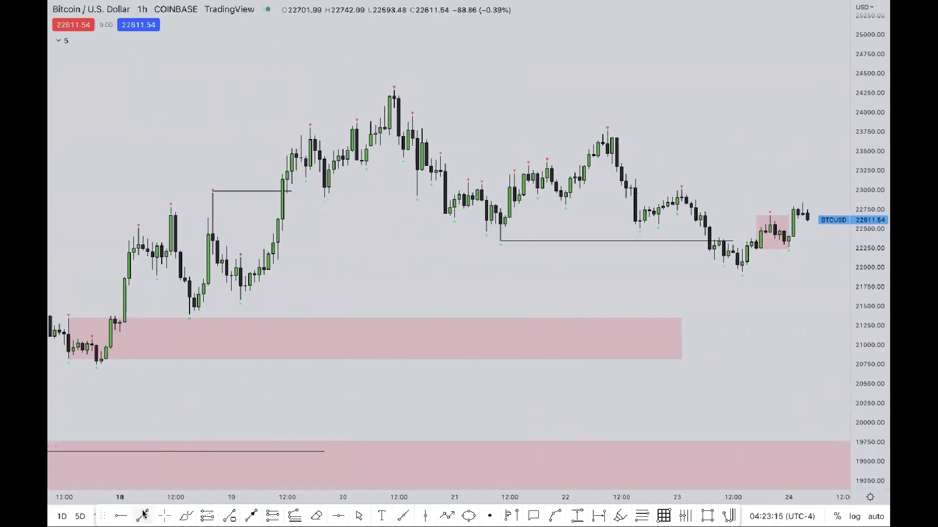
left_click(325, 197)
left_click(394, 198)
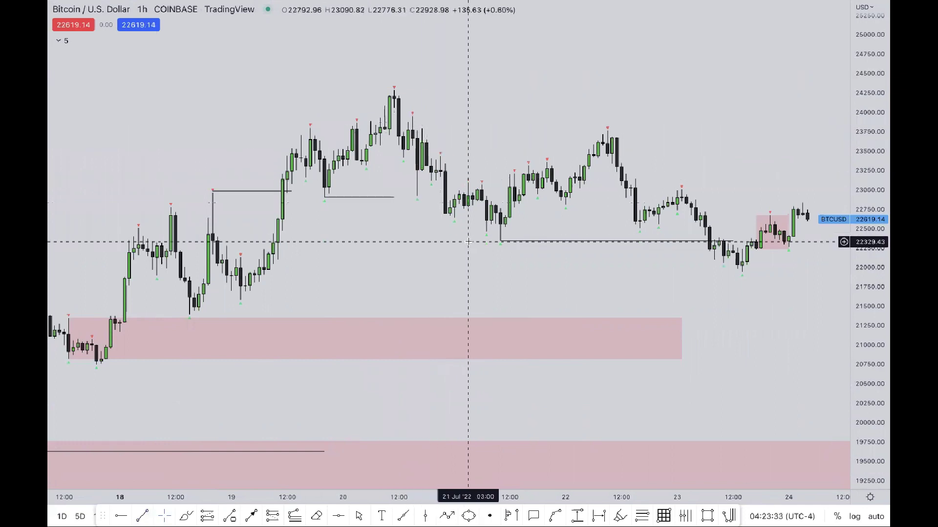
- Delete the three most recent horizontal lines
scroll(468, 241, "down", 2)
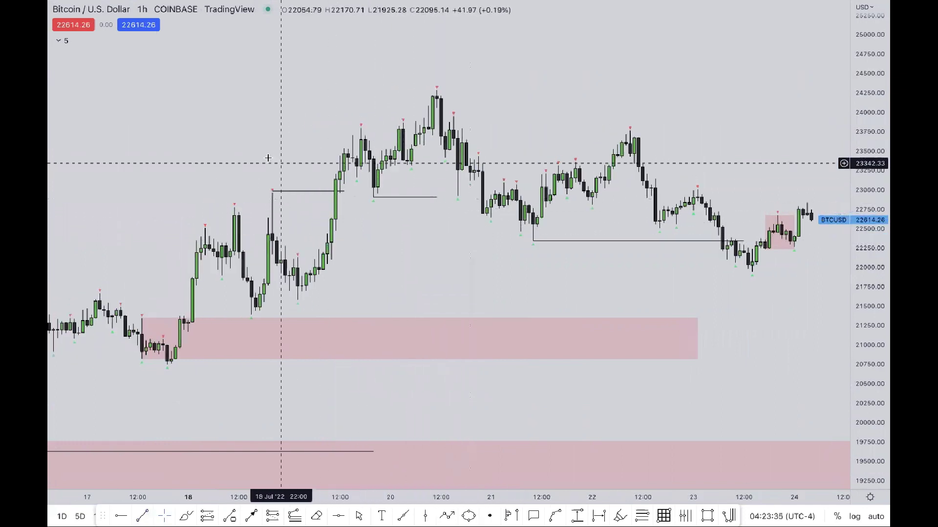
left_click_drag(272, 157, 537, 249)
key("Delete")
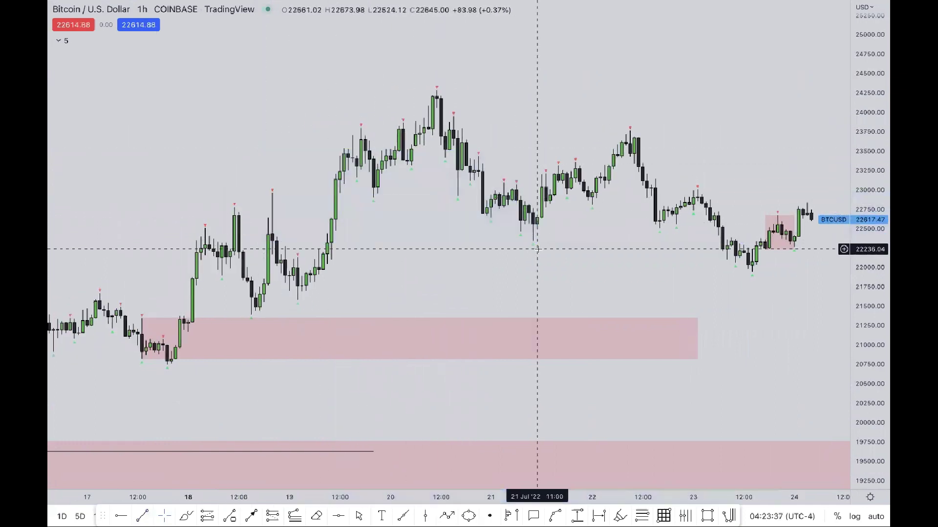
- Scroll back to early July and draw a short black level at a 10 July low
left_click_drag(469, 244, 726, 293)
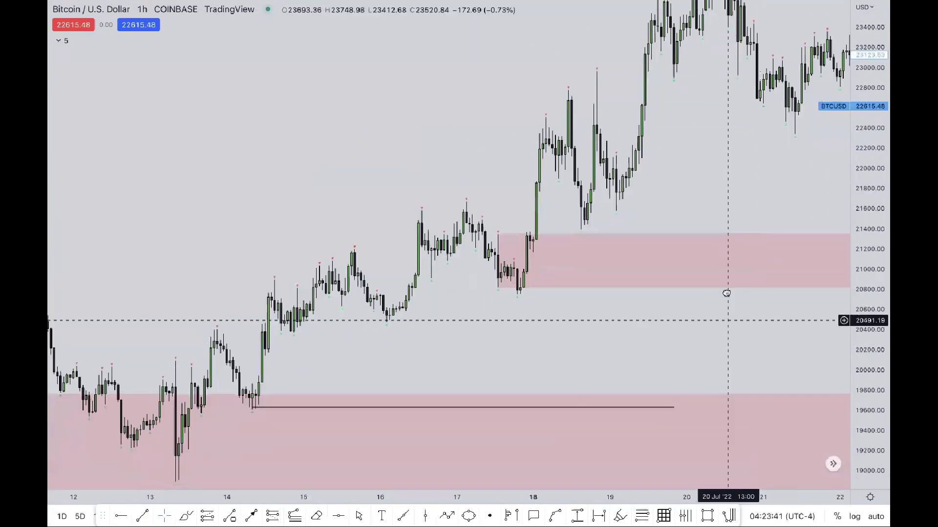
scroll(727, 291, "left", 10)
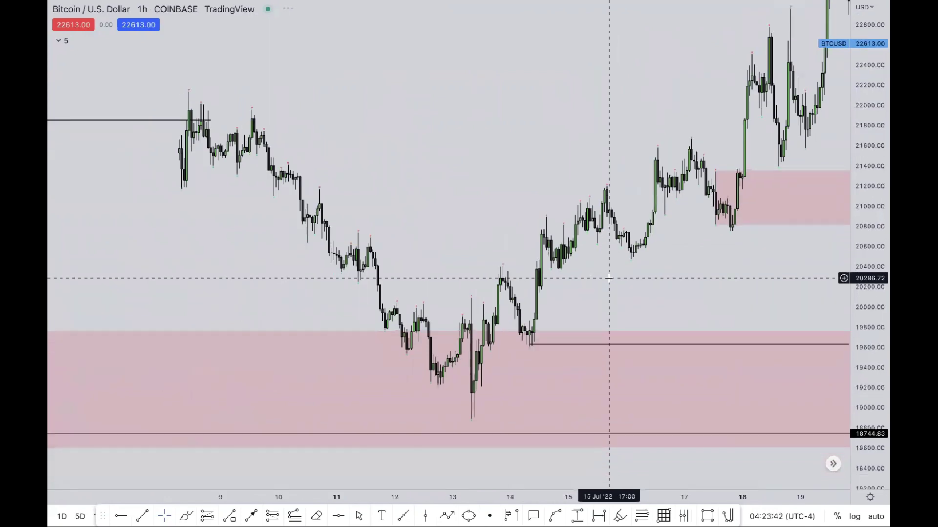
scroll(608, 278, "left", 10)
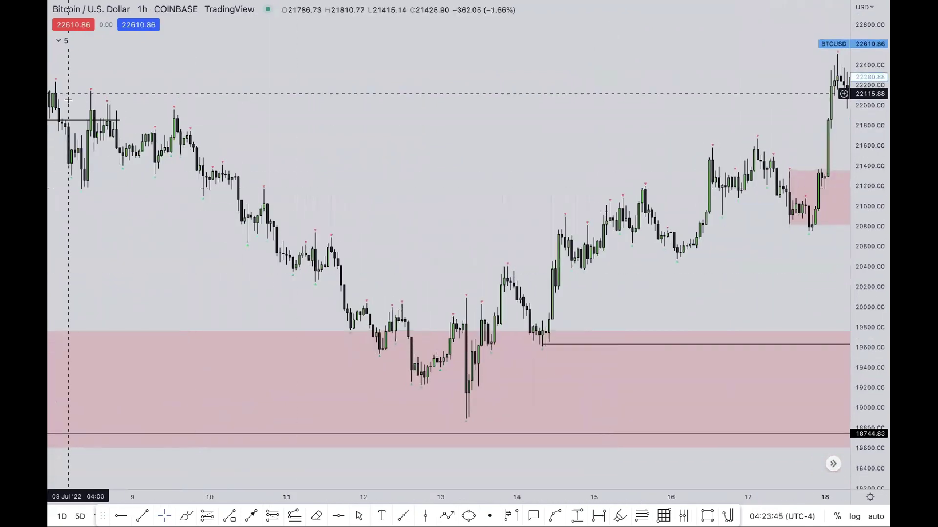
left_click(142, 516)
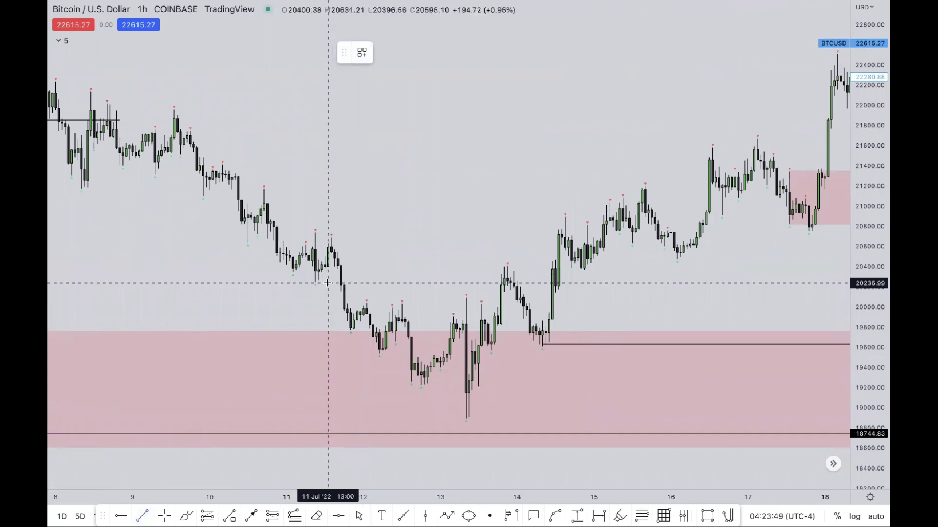
left_click_drag(315, 283, 346, 282)
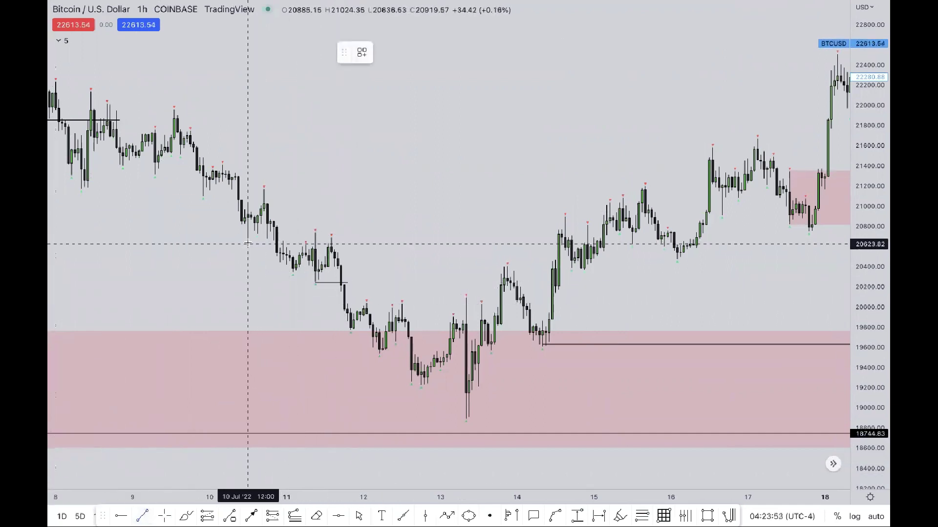
left_click(275, 241)
- Draw a short black level at the 9 July low and start one at the 10 July swing high
scroll(227, 279, "left", 3)
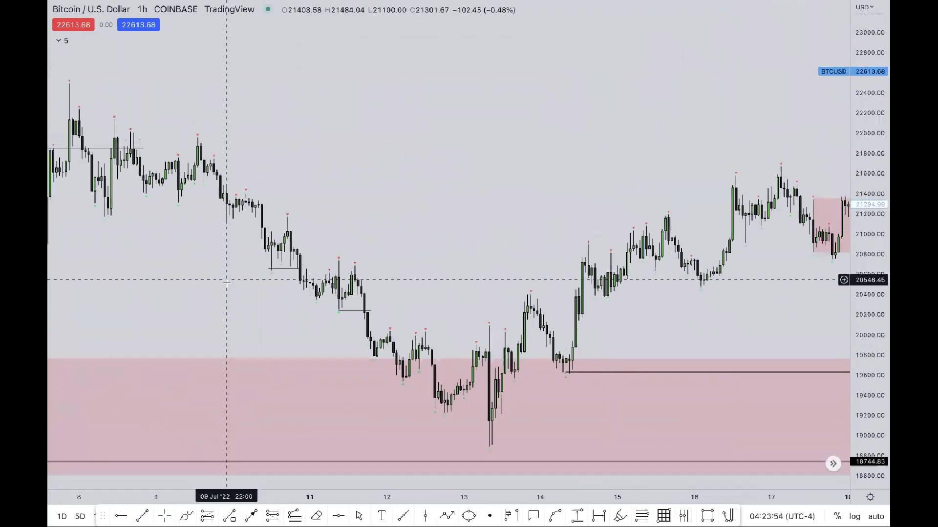
key("alt+t")
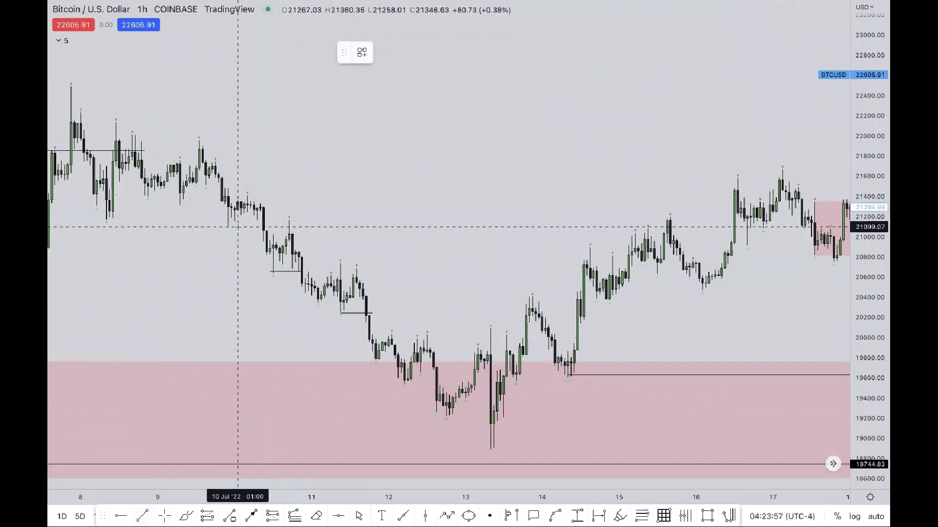
scroll(222, 263, "left", 2)
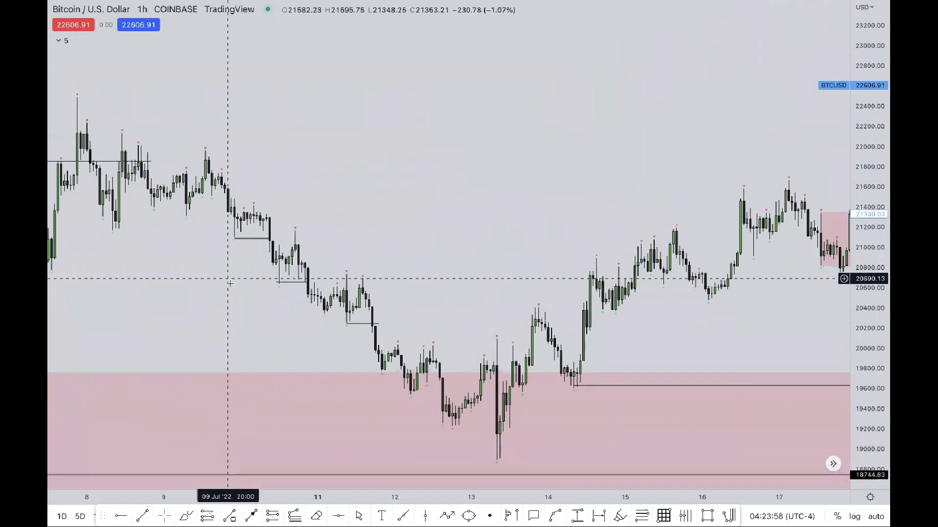
key("alt+t")
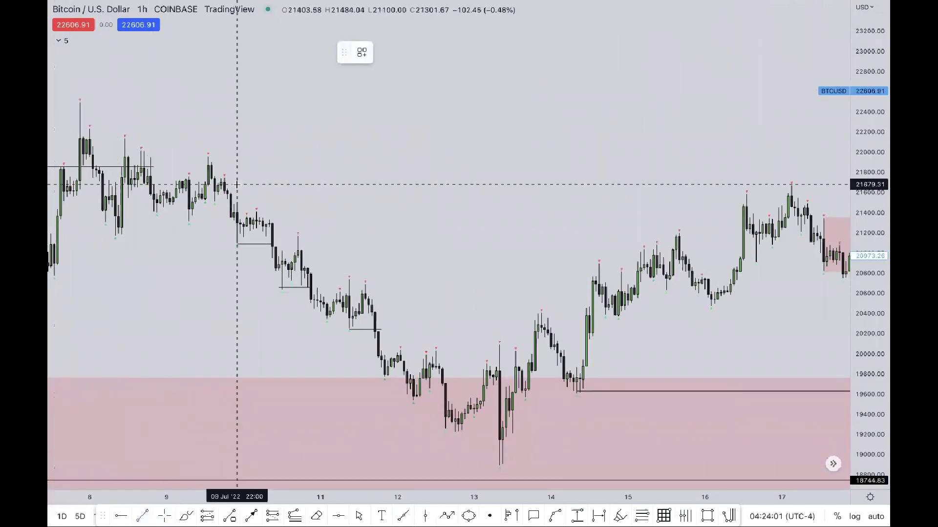
left_click(223, 220)
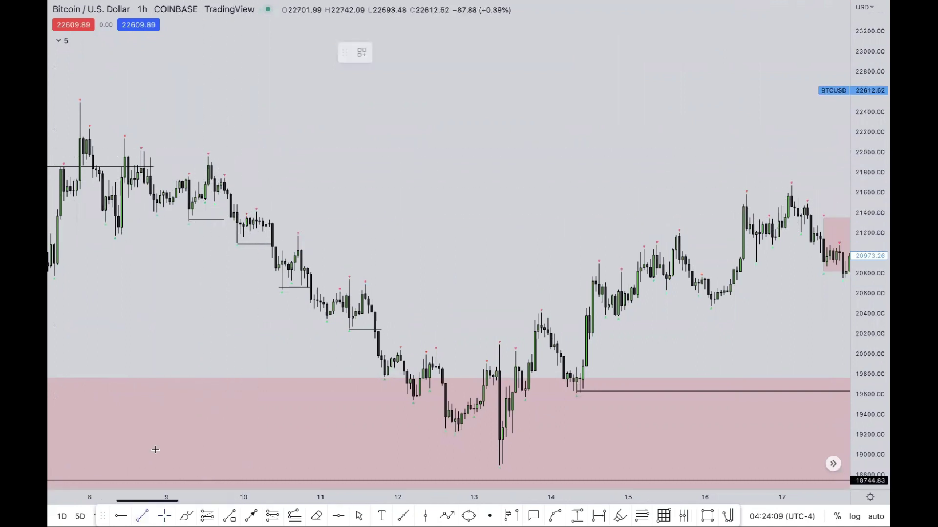
left_click(256, 211)
- Extend the swing-high level across to 16 July and draw a second long level near 21170
left_click(721, 211)
left_click(628, 192)
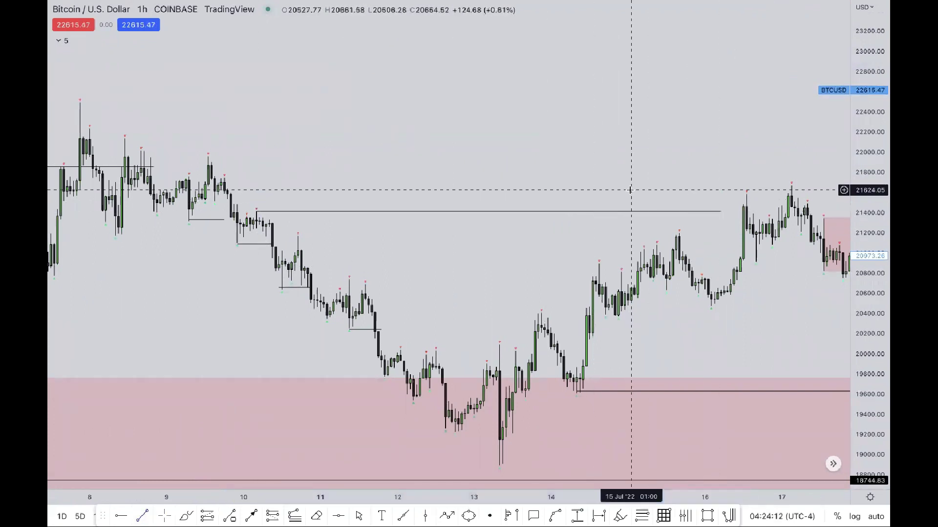
left_click(138, 516)
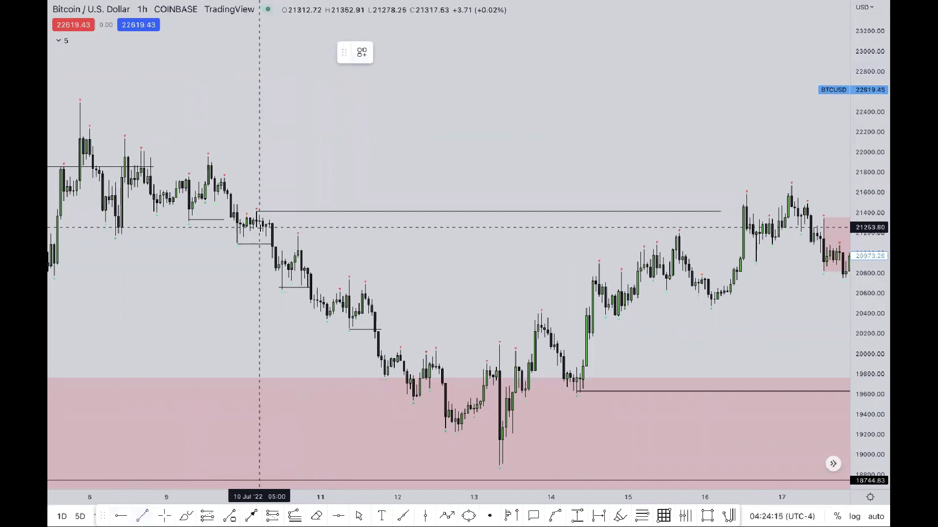
left_click(300, 236)
left_click(663, 236)
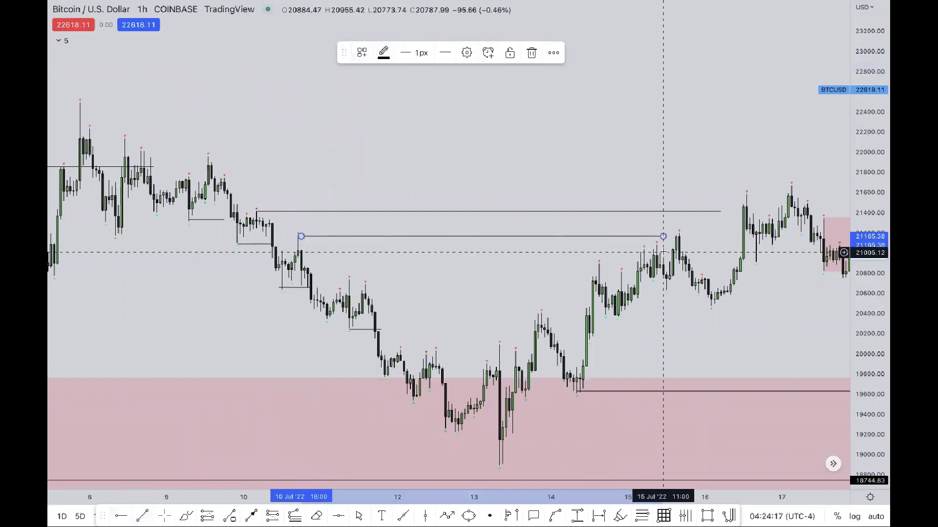
left_click(586, 264)
- Draw long black levels from the 11 July and 12 July highs, then zoom out to fit all levels
left_click(148, 515)
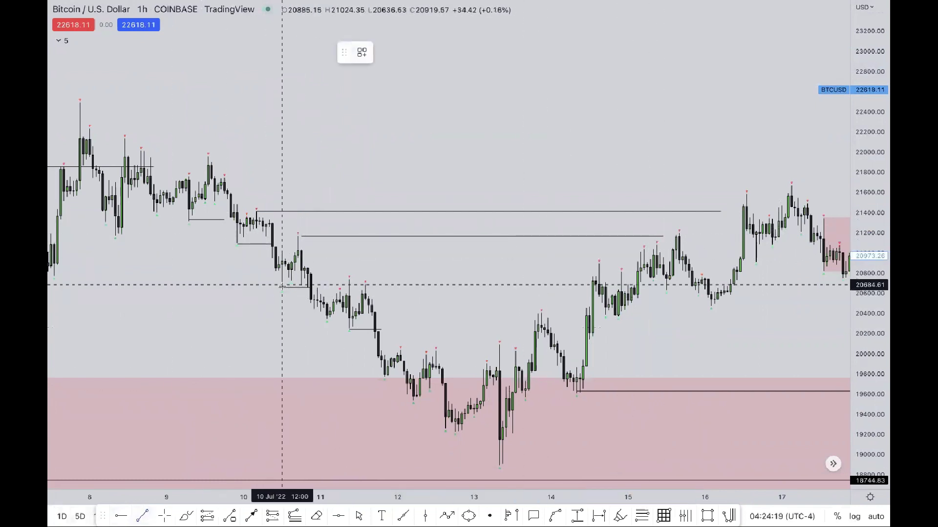
left_click(351, 279)
left_click(624, 279)
left_click(483, 297)
left_click_drag(482, 297, 378, 233)
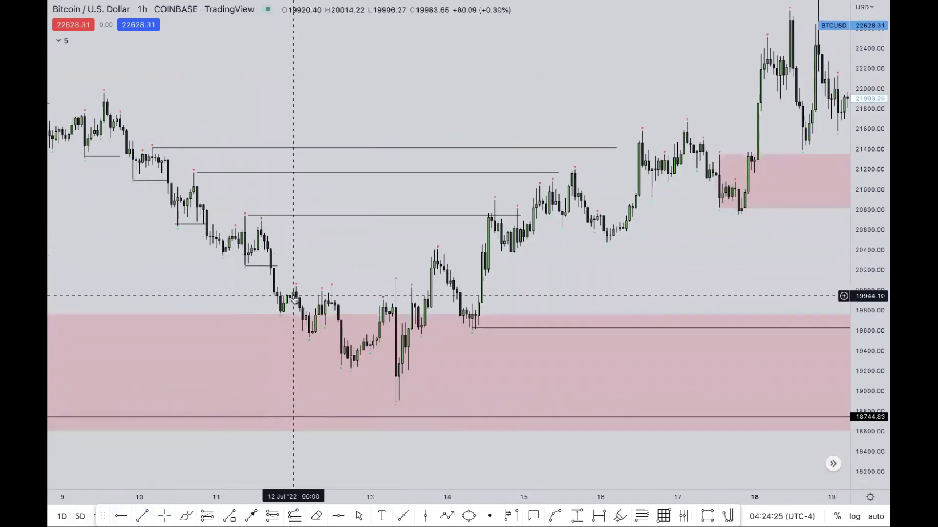
left_click(142, 516)
left_click(291, 284)
left_click(398, 284)
left_click(353, 260)
left_click_drag(354, 260, 376, 287)
scroll(377, 286, "down", 3)
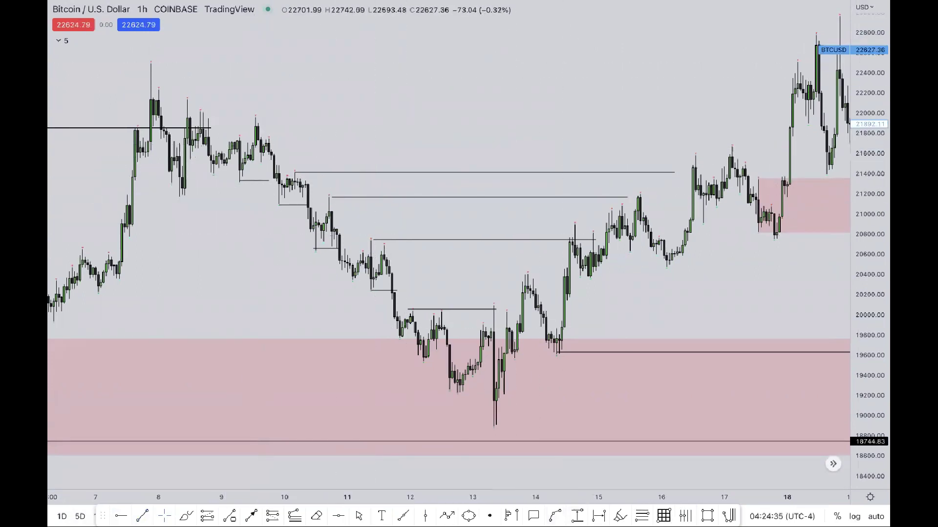
- Draw grey zones at about 20900–21165 and 20500–20750 beneath the black levels
mouse_move(330, 198)
left_mouse_down()
mouse_move(655, 199)
mouse_move(656, 222)
left_mouse_up()
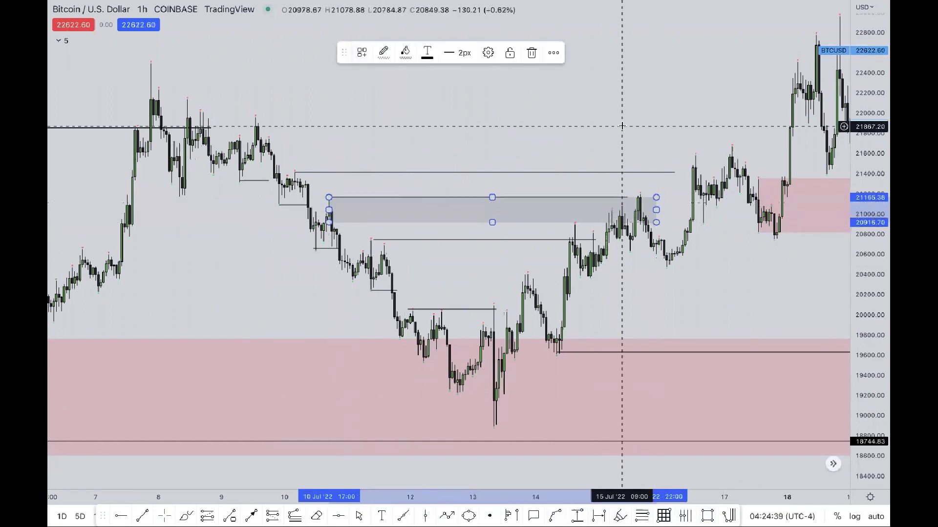
left_click(622, 126)
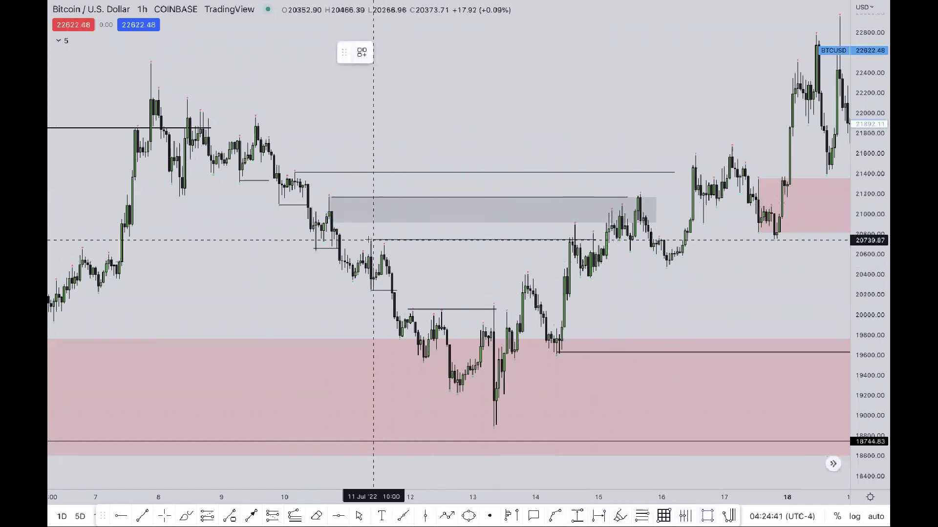
mouse_move(373, 237)
left_mouse_down()
mouse_move(660, 236)
mouse_move(674, 270)
left_mouse_up()
left_click(446, 277)
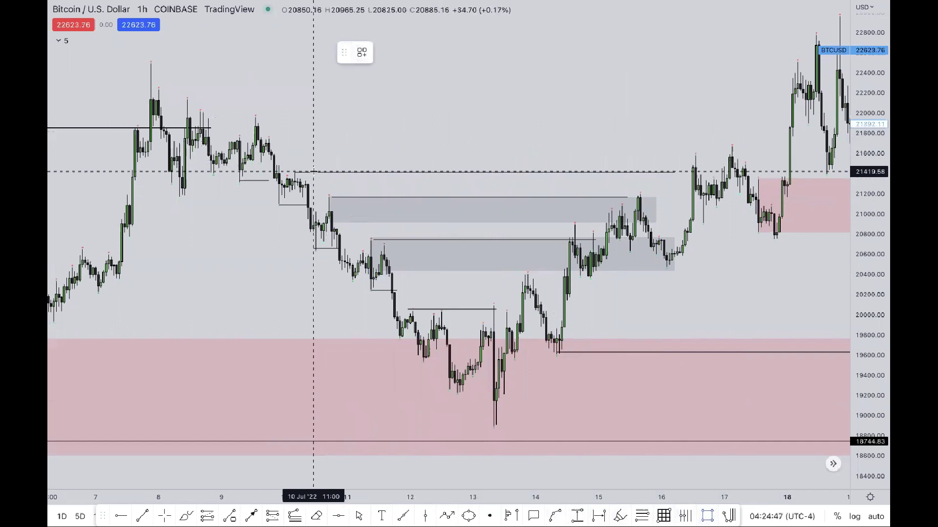
- Add a grey zone under the top black line and circle the 20,800 candle high in blue
left_click_drag(293, 168, 717, 188)
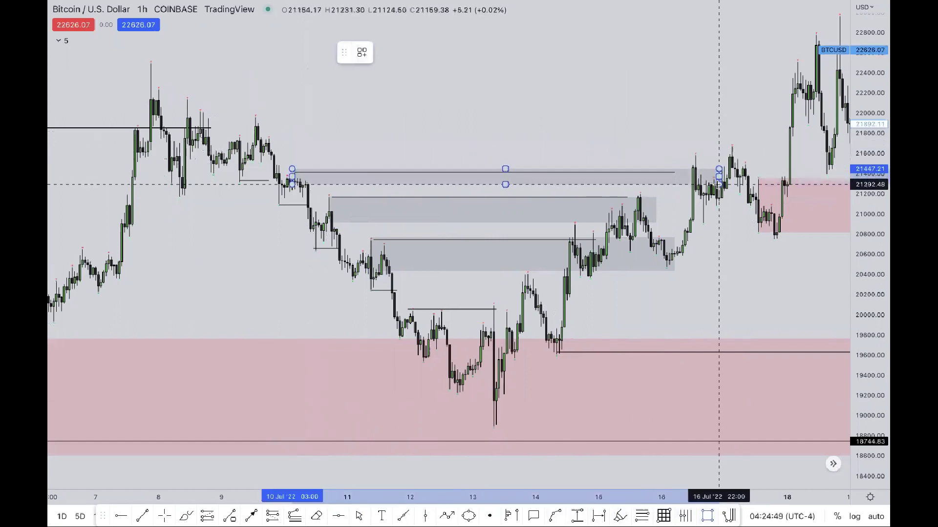
left_click(654, 118)
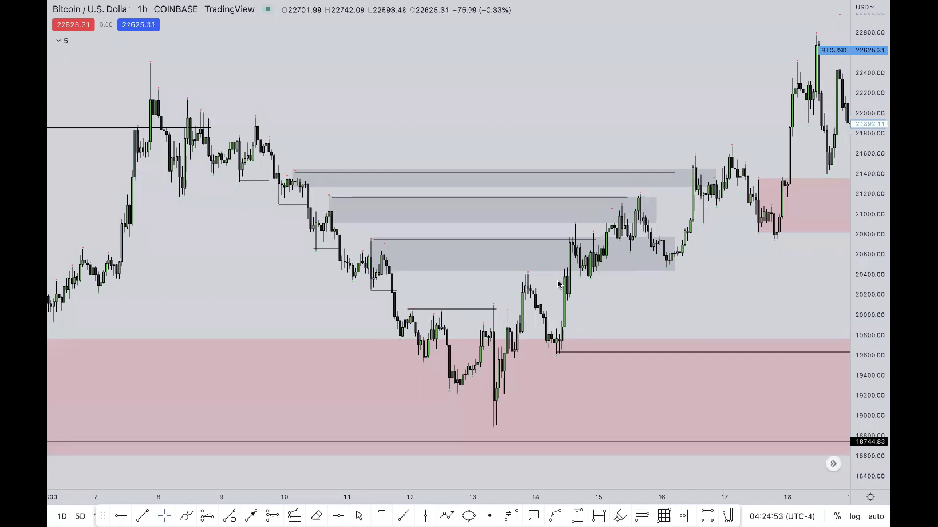
mouse_move(580, 241)
left_mouse_down()
mouse_move(585, 251)
mouse_move(618, 198)
mouse_move(667, 259)
mouse_move(703, 157)
mouse_move(772, 223)
mouse_move(797, 184)
mouse_move(816, 79)
mouse_move(823, 87)
left_mouse_up()
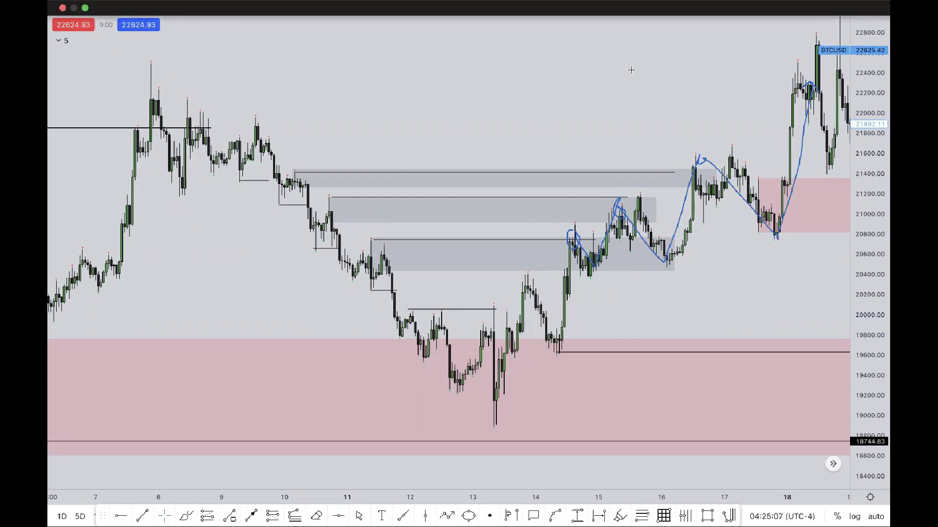
- Undo the blue freehand strokes, dismiss the chart context menu, and box-select the grey zones
key("super+z")
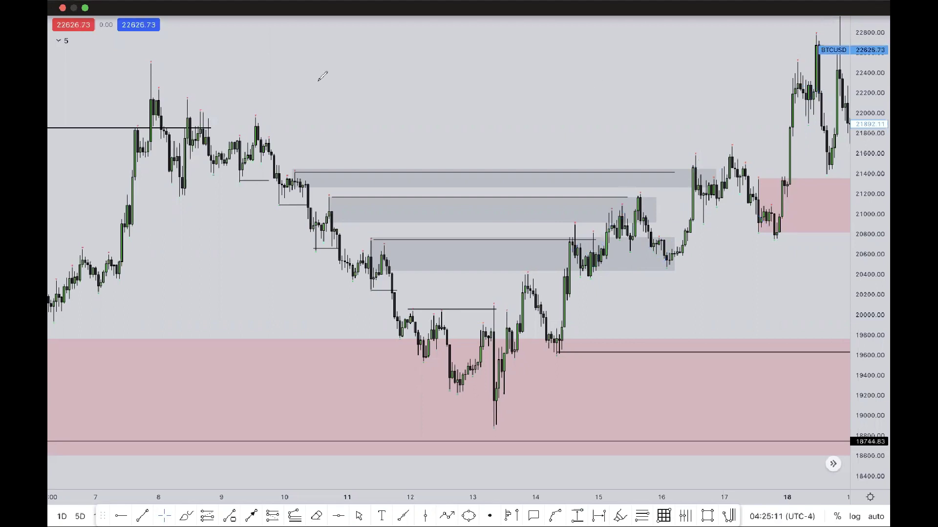
right_click(406, 128)
left_click(342, 114)
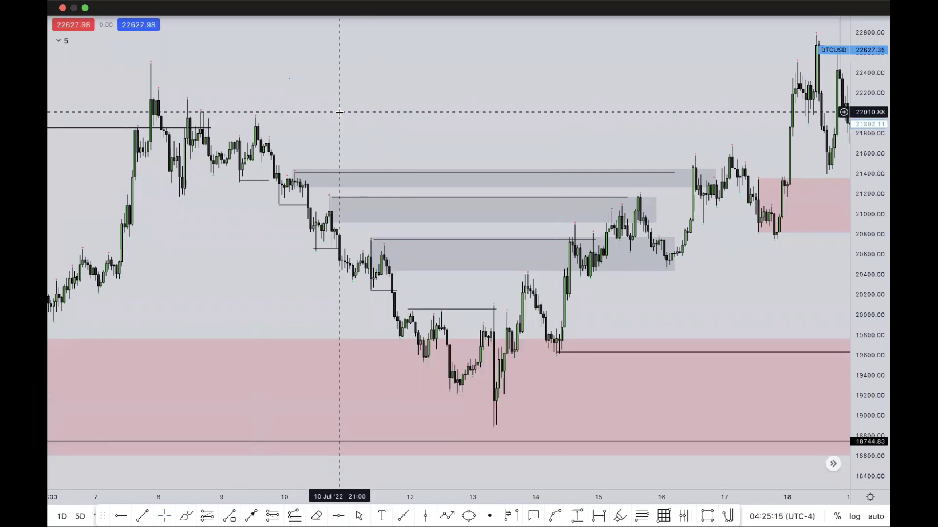
left_click_drag(226, 101, 230, 339)
- Delete the grey zones and bring the 24 July candles into view with empty future dates beside them
key("Delete")
scroll(543, 326, "up", 4)
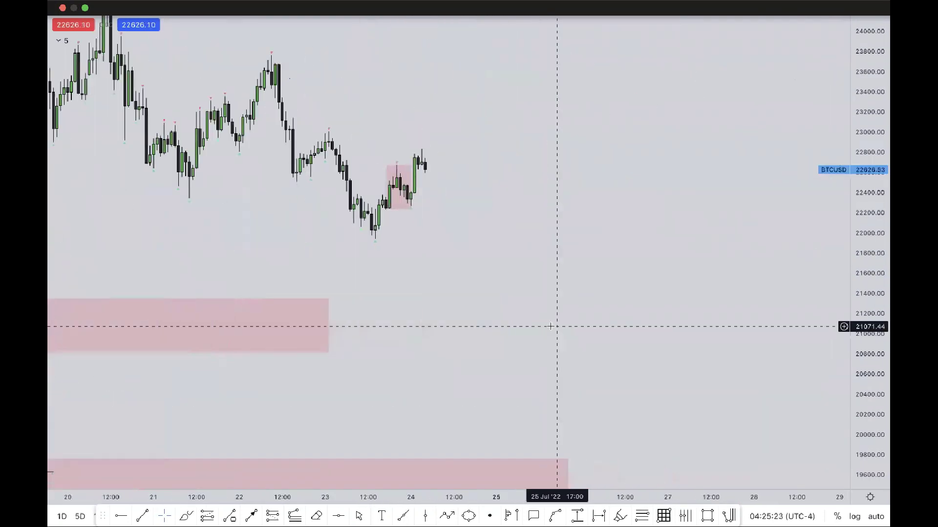
scroll(841, 386, "left", 3)
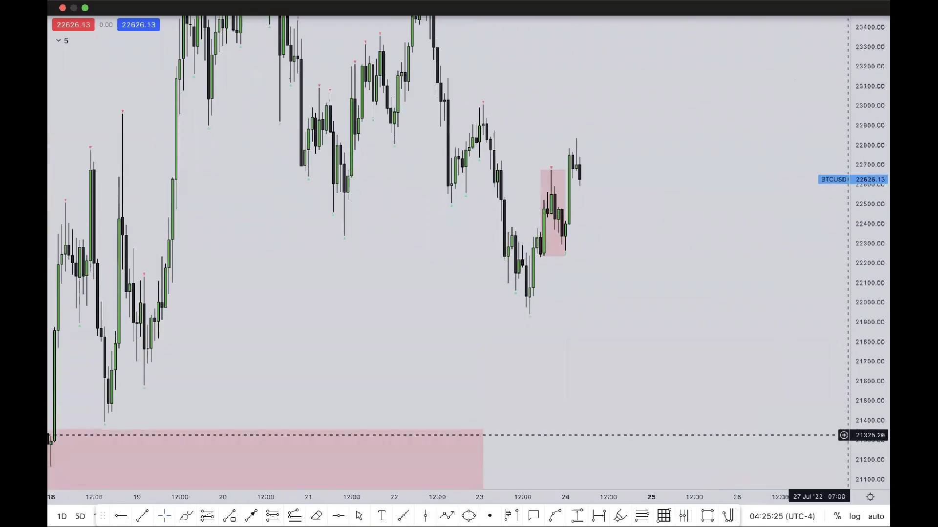
scroll(698, 293, "up", 3)
left_click_drag(460, 207, 607, 244)
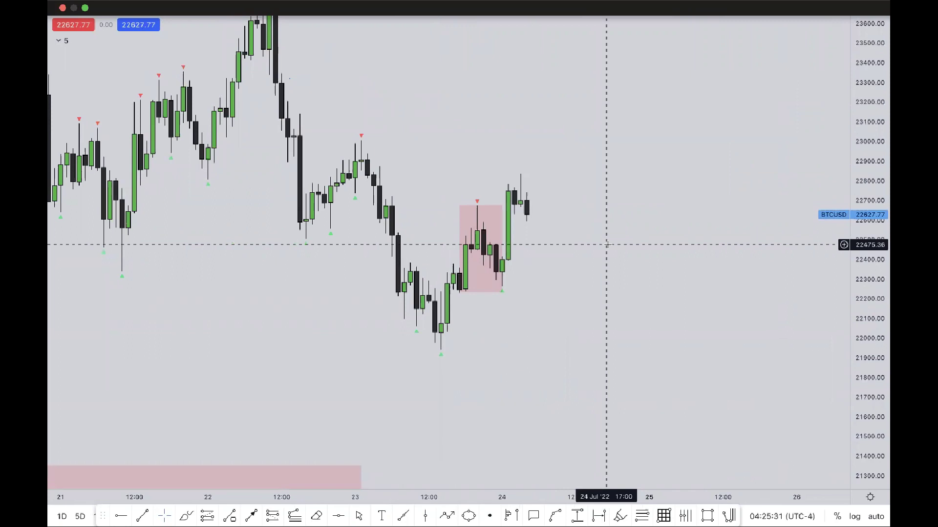
scroll(607, 244, "down", 2)
left_click_drag(874, 264, 874, 273)
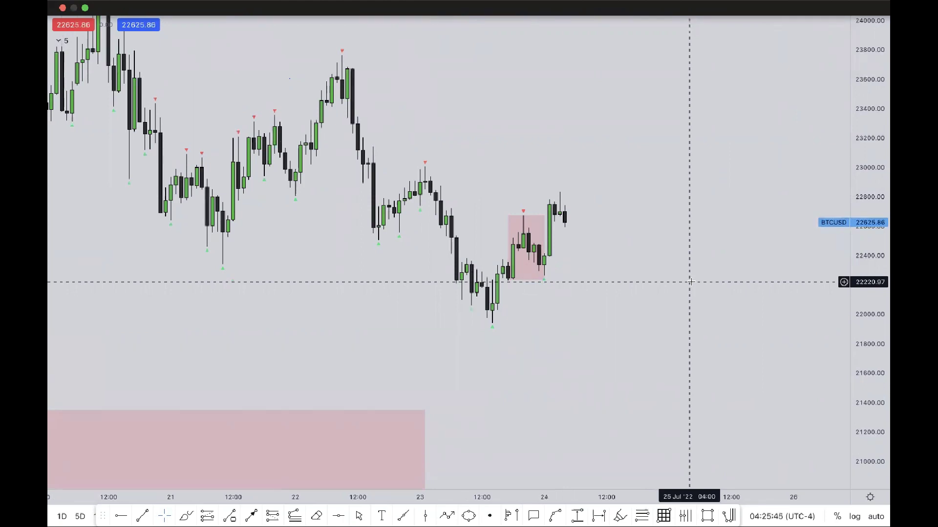
left_click_drag(690, 282, 329, 368)
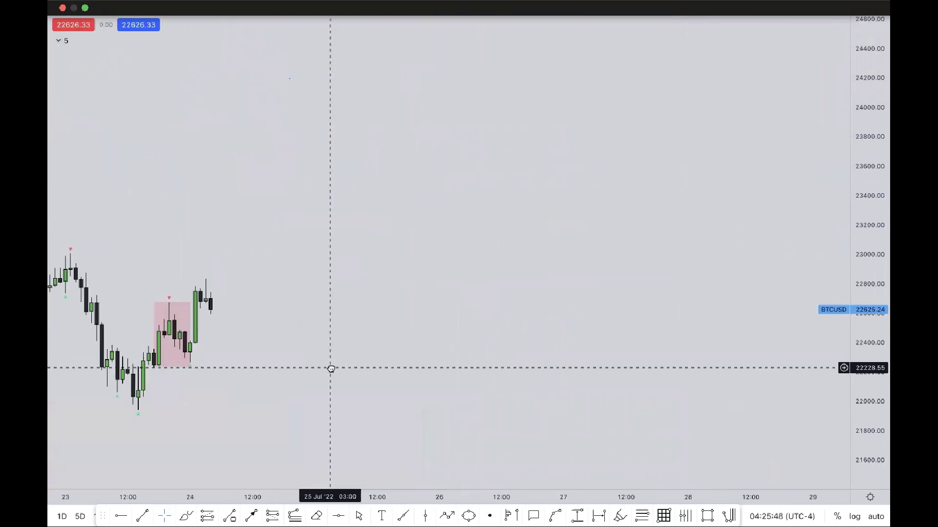
- Draw the first blue zigzag projection from 25 July, peaking near 24,000 and ending at a deep low
left_click(447, 516)
left_click(310, 204)
left_click(331, 138)
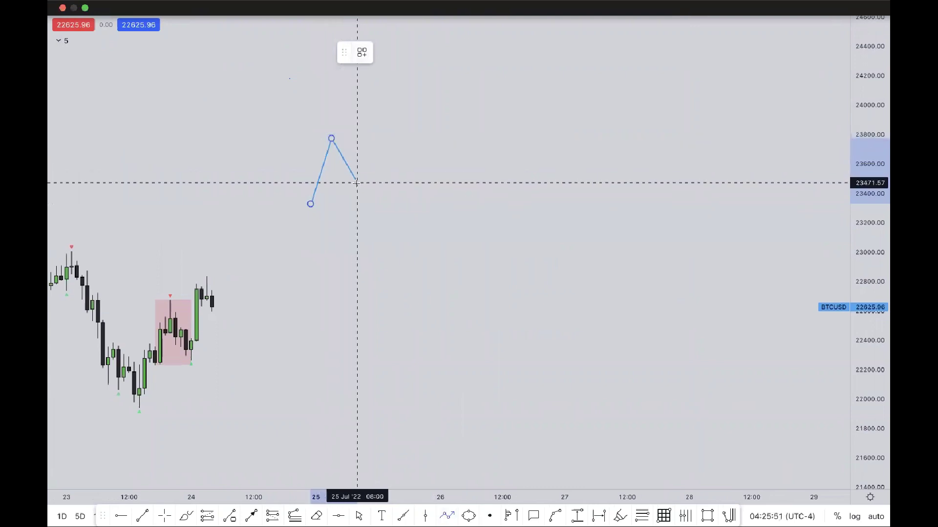
left_click(357, 184)
left_click(383, 103)
left_click(414, 301)
left_click(439, 193)
double_click(465, 366)
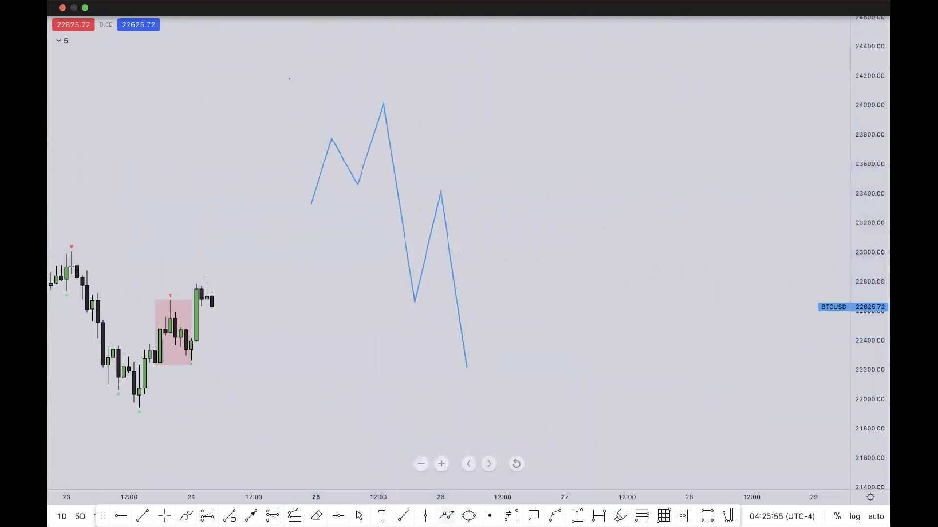
- Draw a second blue zigzag projection from 27 July, topping near 24,100 before a drop
left_click(585, 287)
left_click(600, 360)
left_click(627, 312)
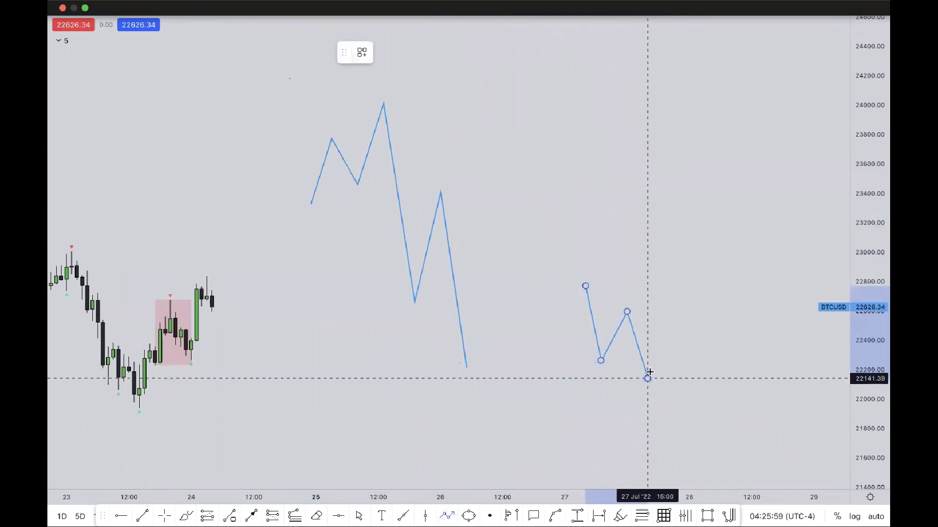
left_click(663, 140)
left_click(689, 283)
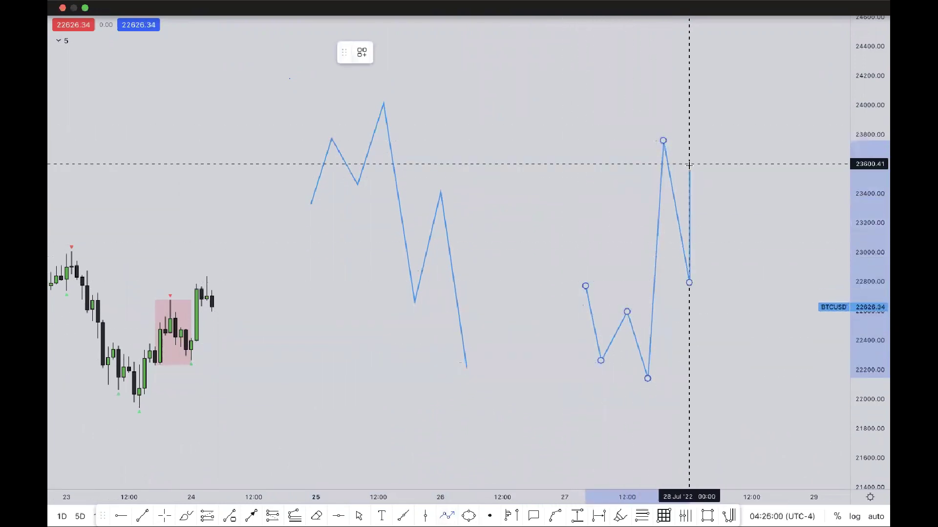
left_click(704, 89)
left_click(709, 155)
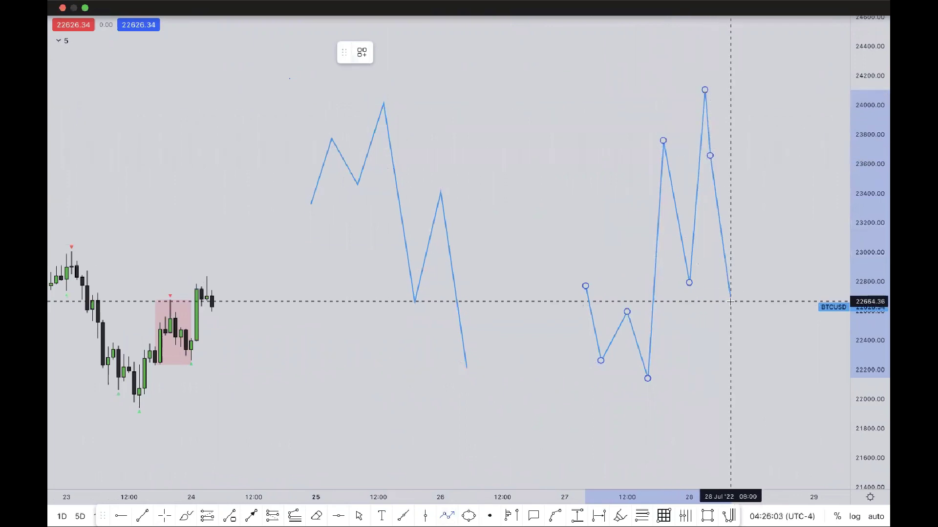
double_click(720, 332)
left_click(660, 446)
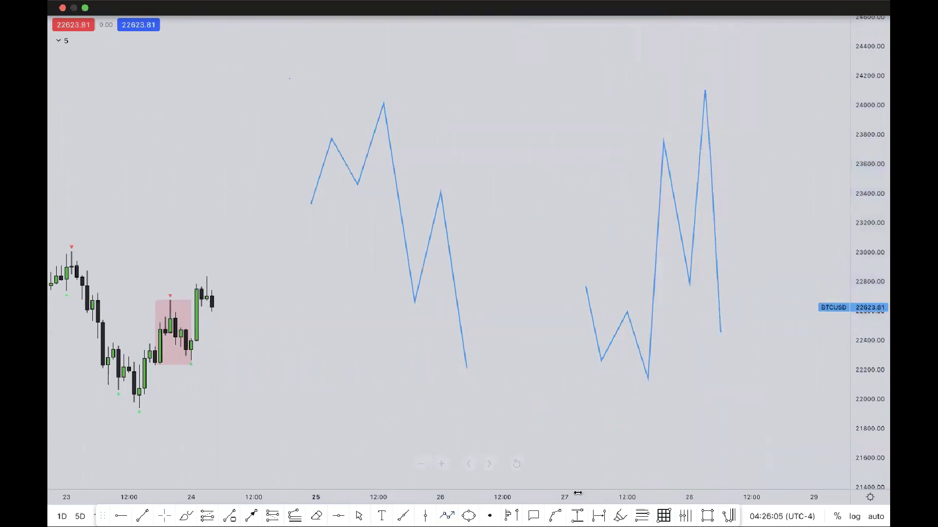
- Extend the first projection with an upward leg to about 23,700
left_click(446, 516)
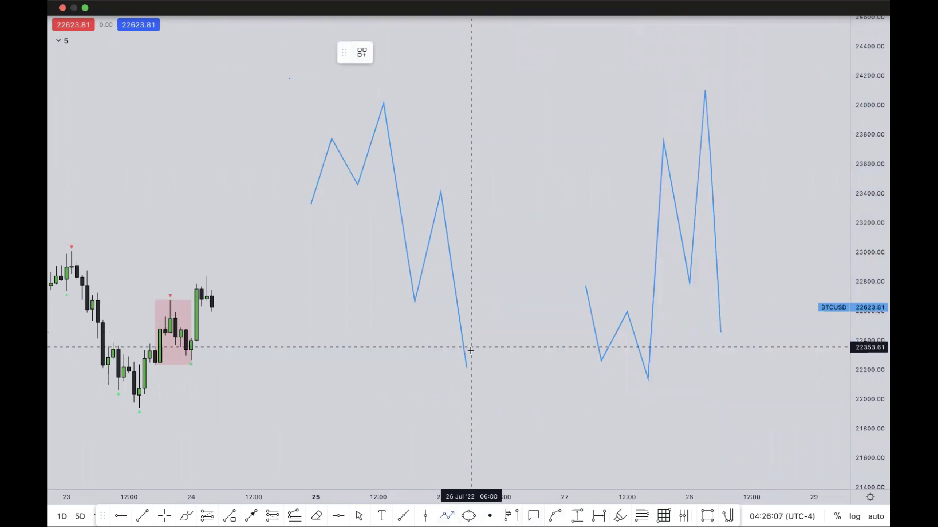
left_click(466, 367)
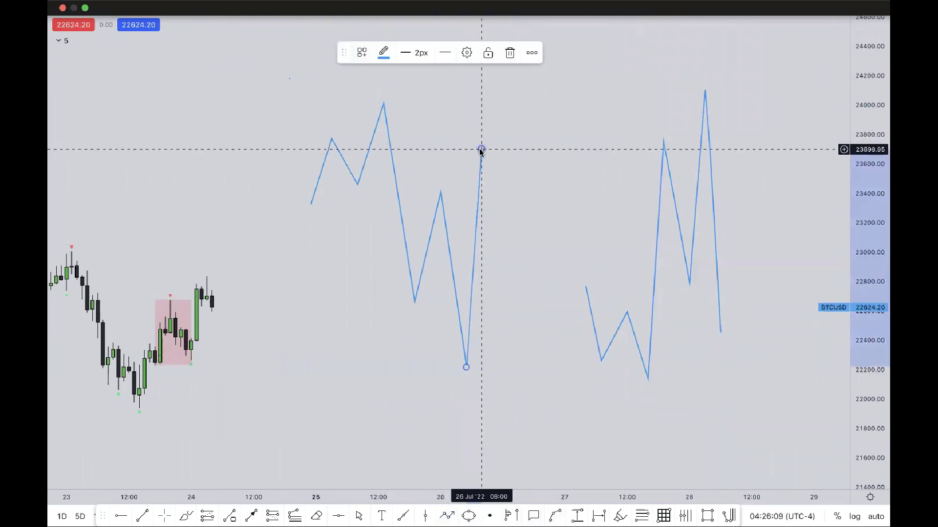
double_click(481, 149)
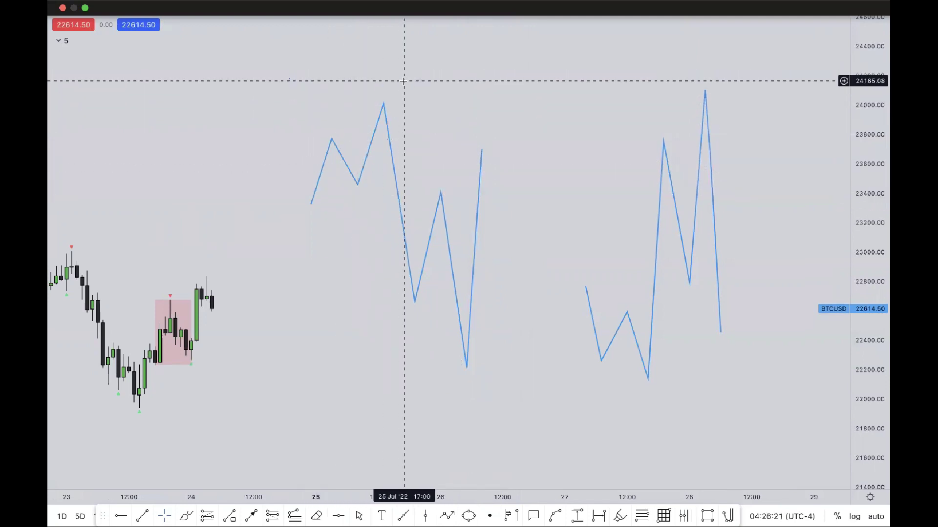
- Add a Fib retracement on the first projection from its swing low to the 24,000 peak
left_click(642, 516)
left_click(357, 185)
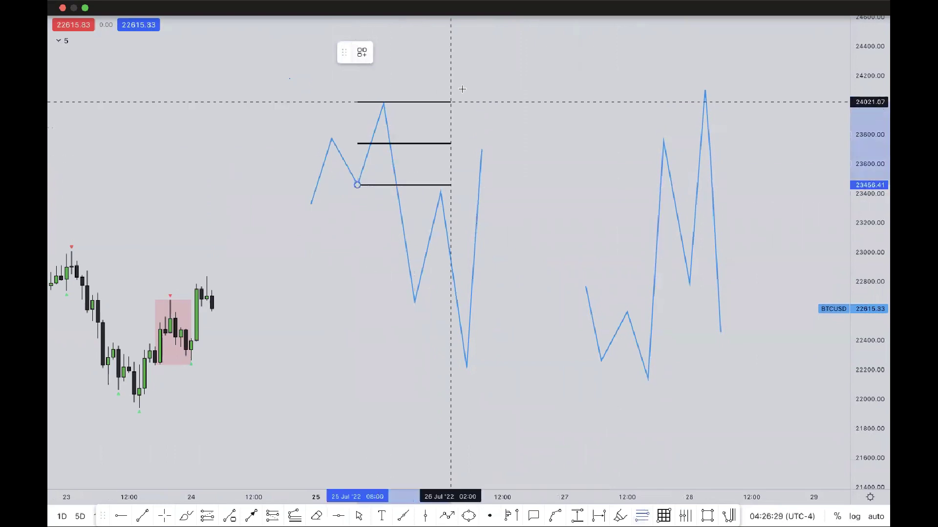
left_click(461, 102)
left_click(561, 108)
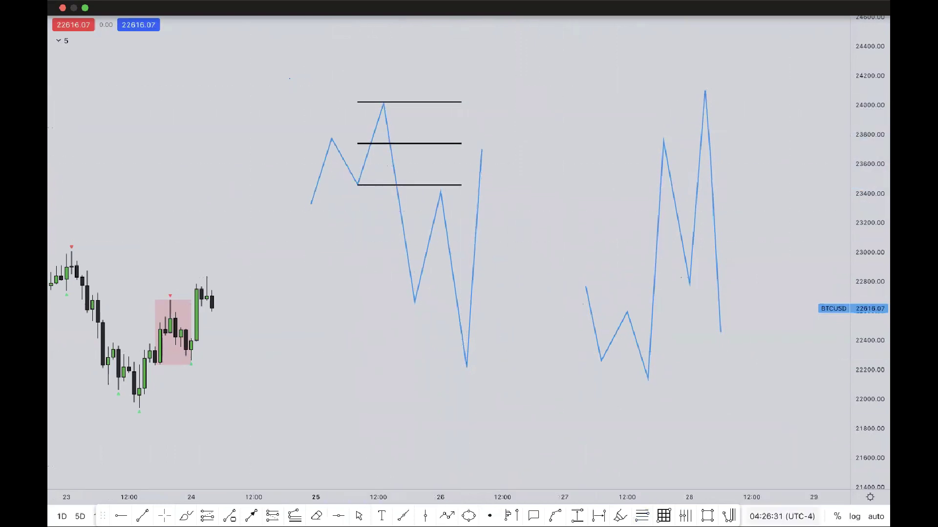
- Add a Fib retracement on the second projection from its swing high to the 22,150 low
left_click(642, 516)
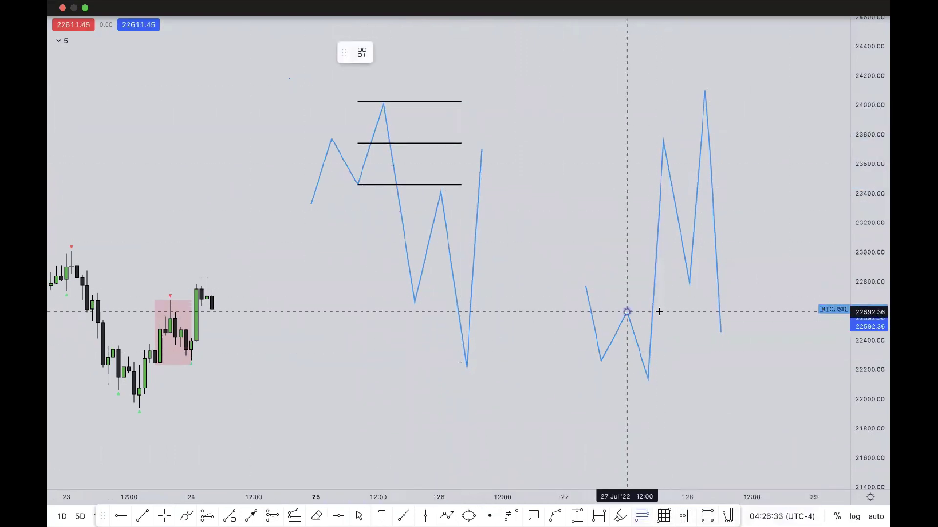
left_click(627, 312)
left_click(776, 379)
left_click(776, 266)
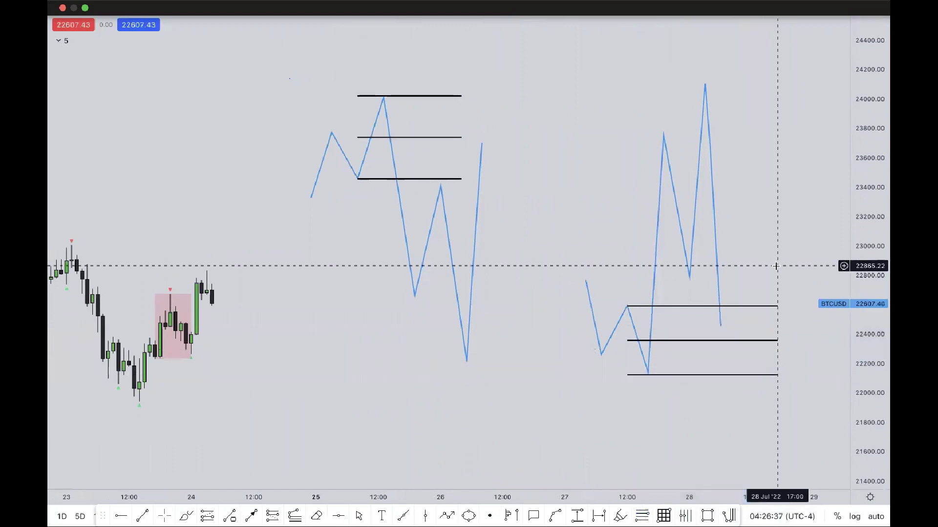
scroll(762, 239, "up", 2)
scroll(762, 239, "right", 2)
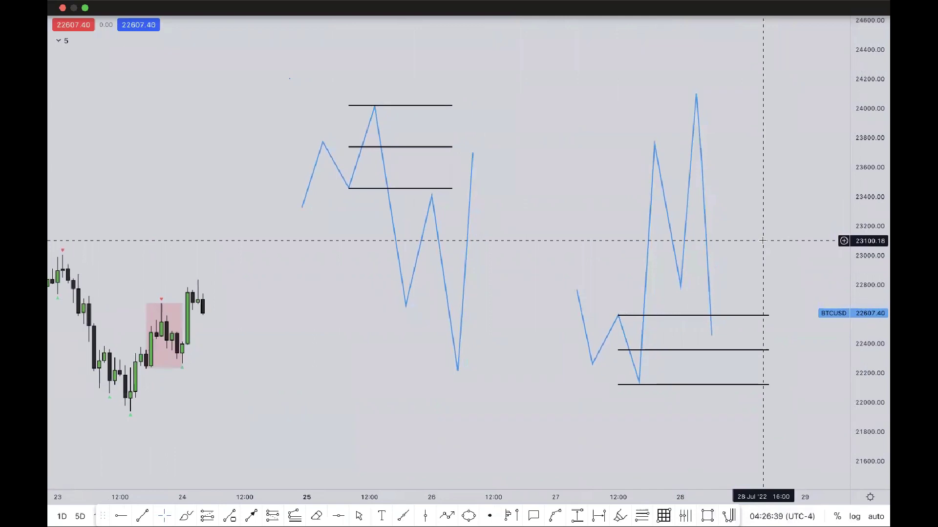